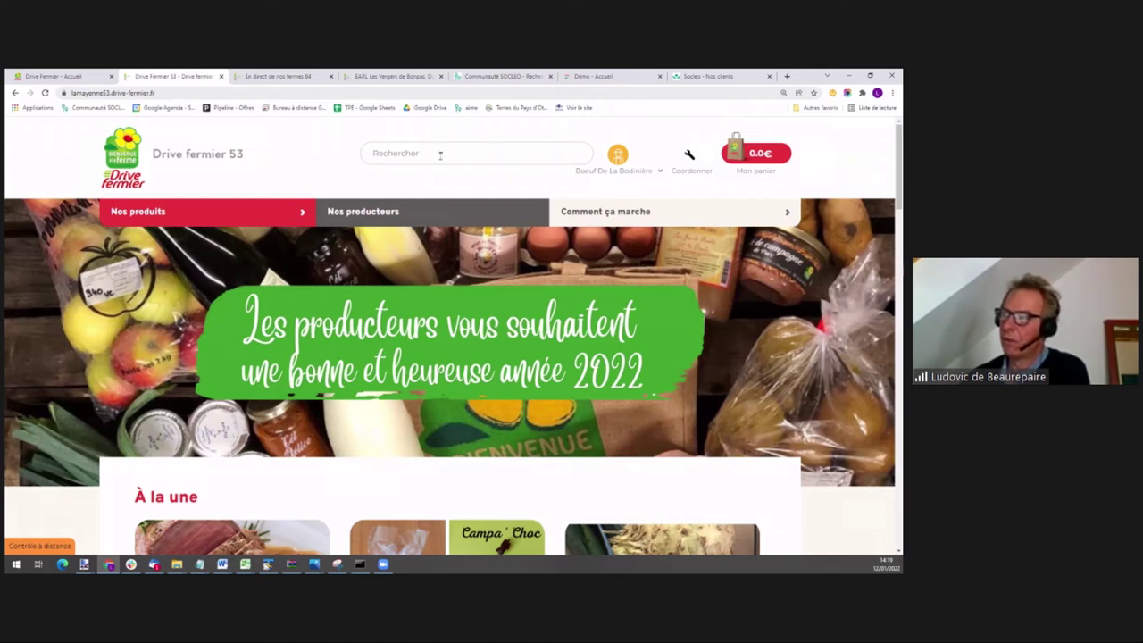
- Open the coordination back office from the shop site and display the producer's product list
{"action": "mouse_move", "coordinate": [578, 175]}
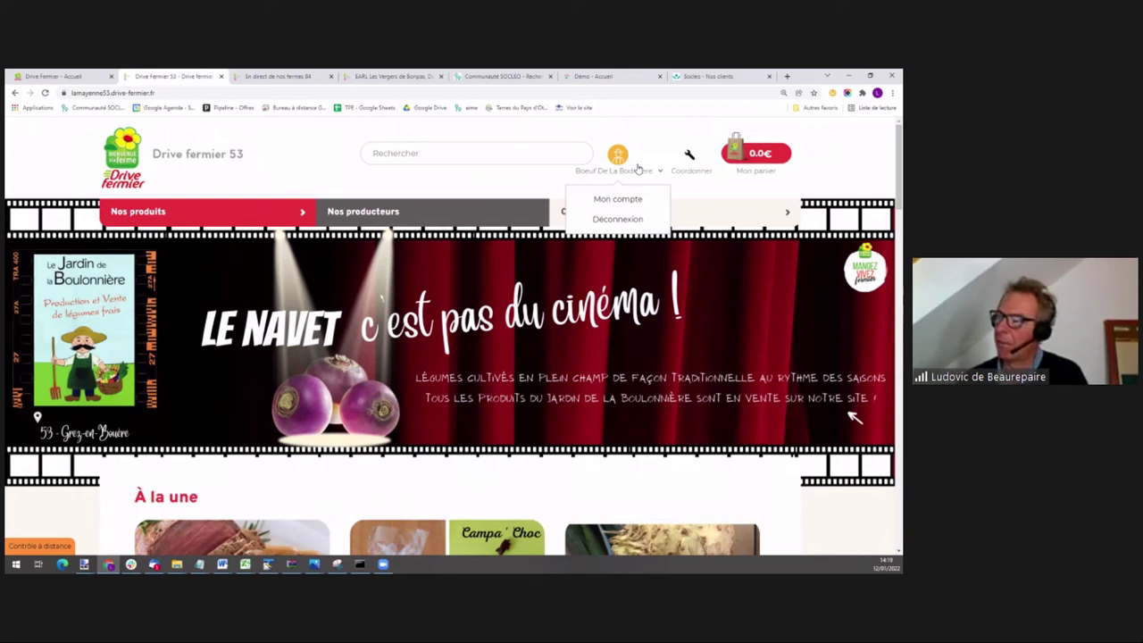
{"action": "left_click", "coordinate": [690, 157]}
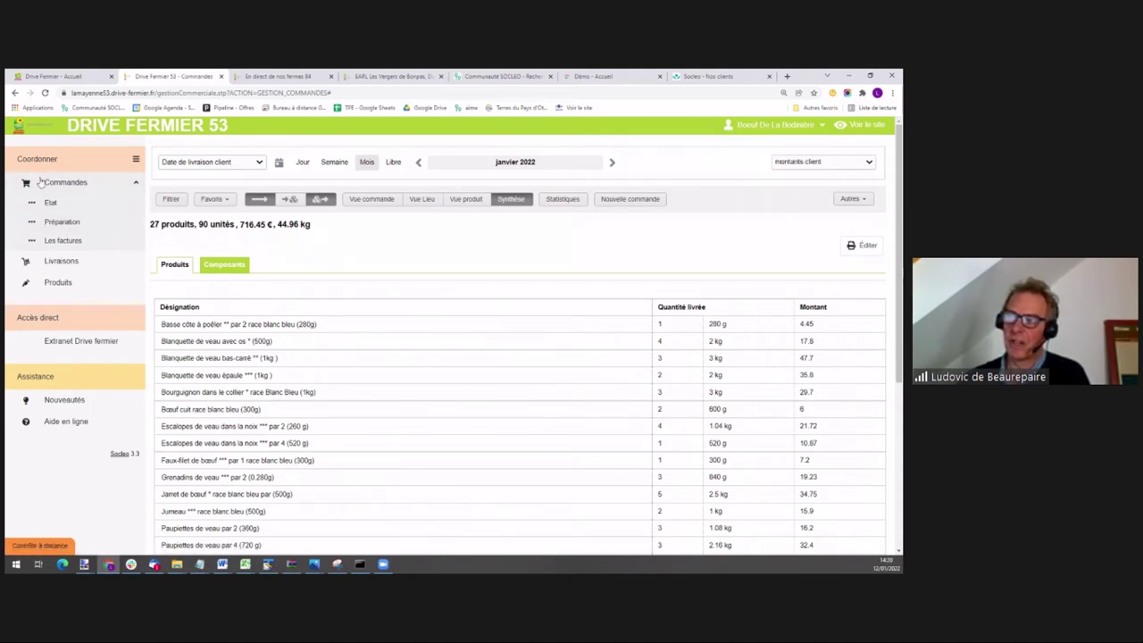
{"action": "left_click", "coordinate": [57, 282]}
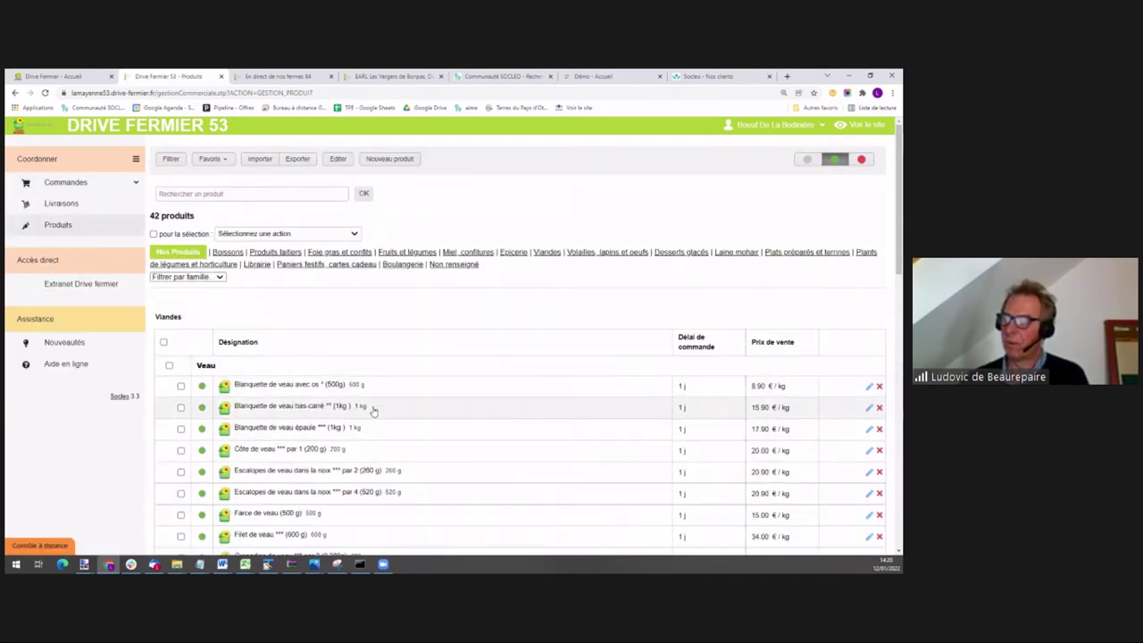
{"action": "scroll", "coordinate": [373, 409], "scroll_direction": "down", "scroll_amount": 1}
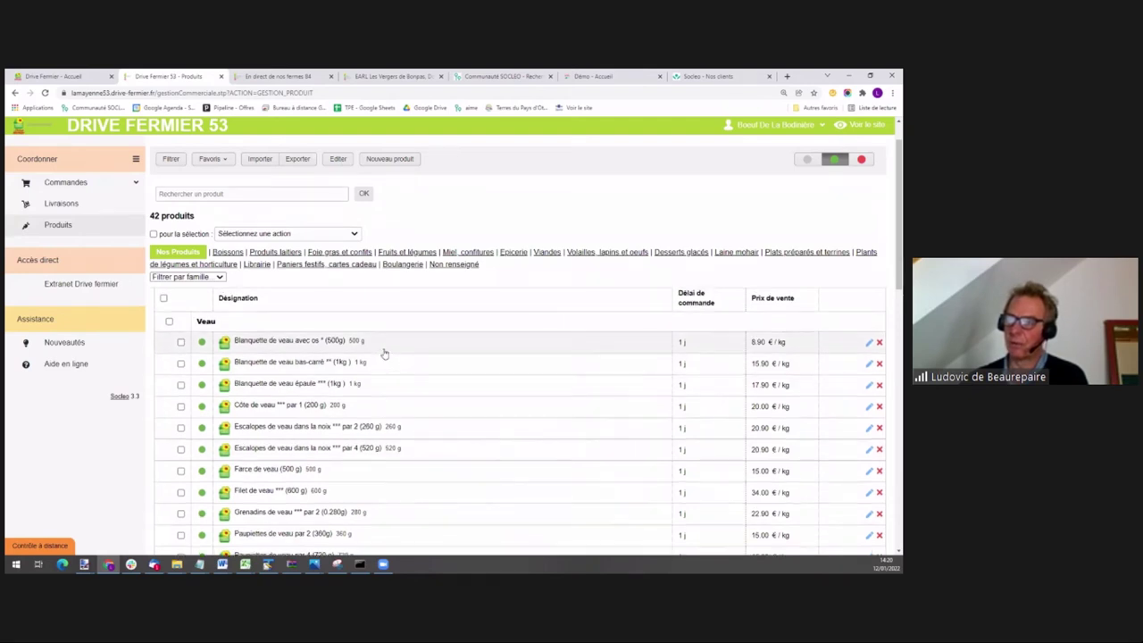
{"action": "scroll", "coordinate": [384, 353], "scroll_direction": "up", "scroll_amount": 1}
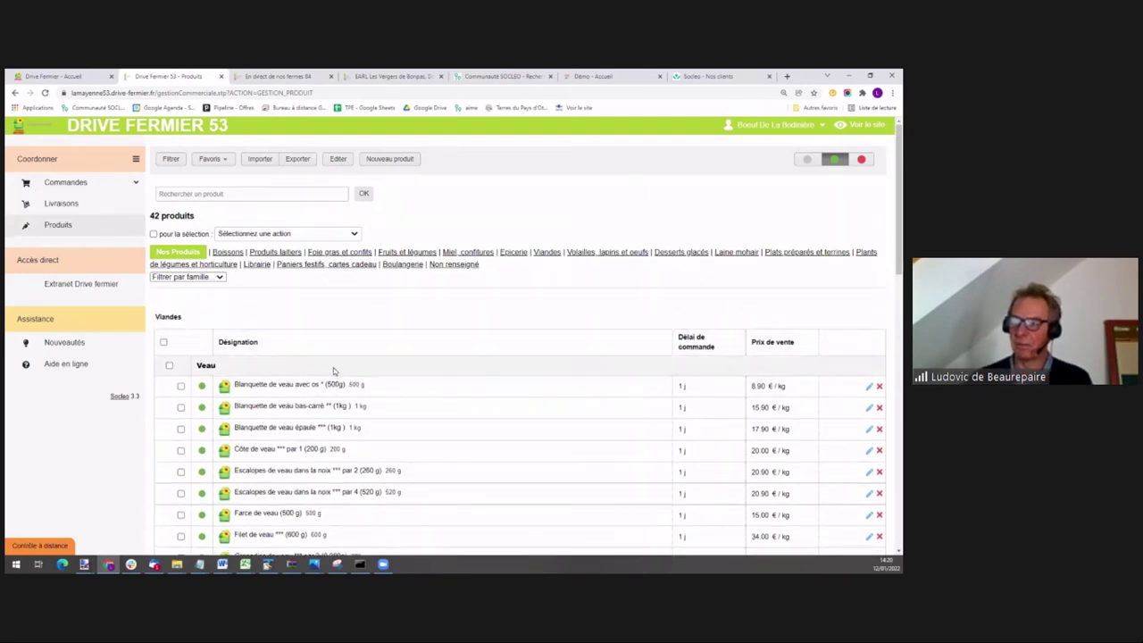
- Select only the first four veal products, from Blanquette de veau avec os (500g) to Côte de veau par 1 (200 g)
{"action": "left_click", "coordinate": [164, 342]}
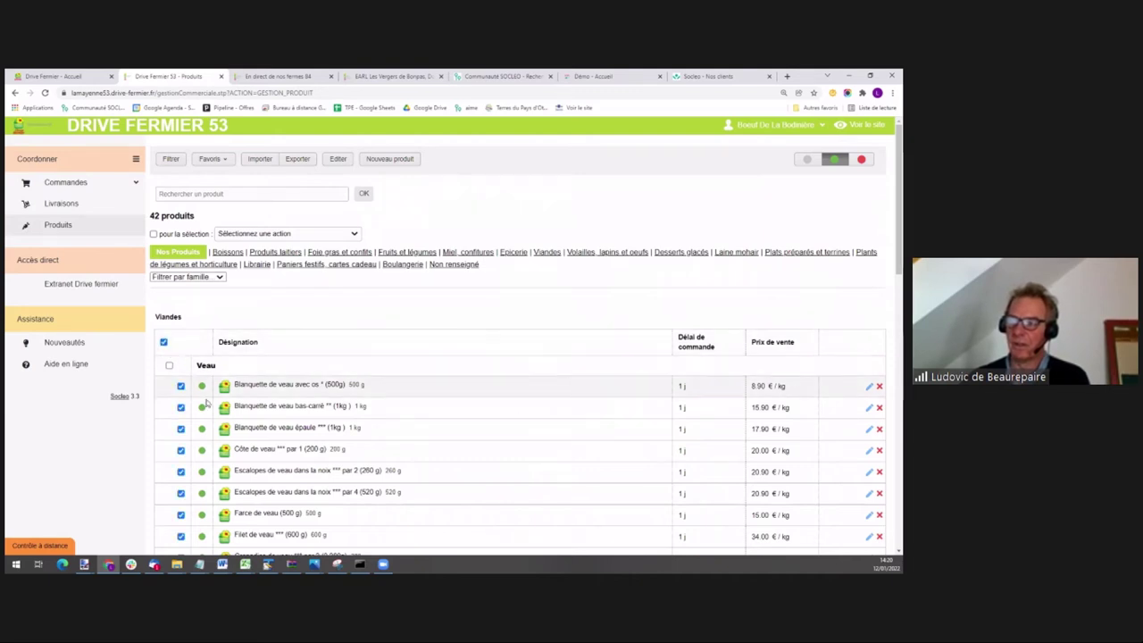
{"action": "left_click", "coordinate": [165, 343]}
{"action": "left_click", "coordinate": [180, 386]}
{"action": "left_click", "coordinate": [181, 407]}
{"action": "left_click", "coordinate": [180, 430]}
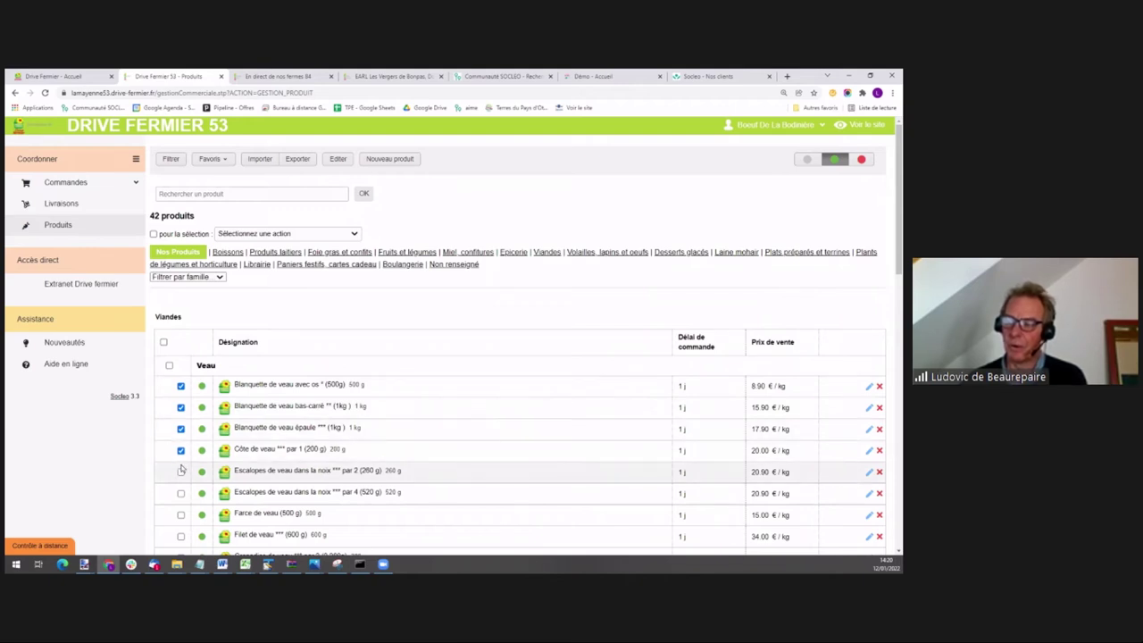
- Try marking Blanquette de veau bas-carré and Blanquette de veau épaule as unavailable through the bulk availability action, and cancel without applying
{"action": "left_click", "coordinate": [272, 234]}
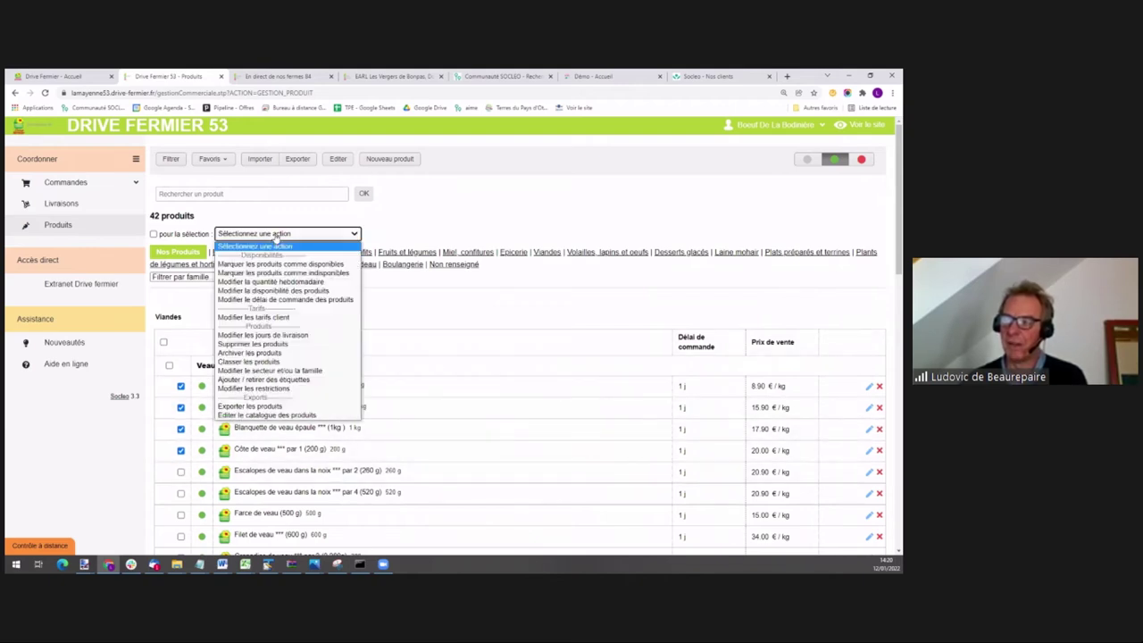
{"action": "left_click", "coordinate": [275, 290]}
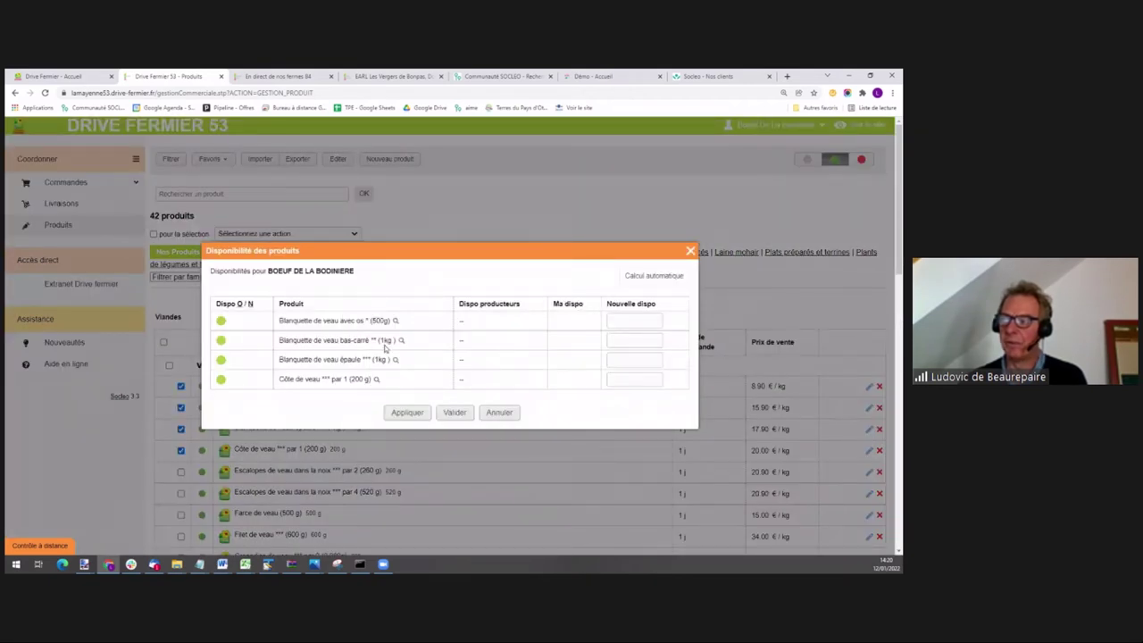
{"action": "left_click", "coordinate": [220, 340]}
{"action": "left_click", "coordinate": [220, 359]}
{"action": "left_click", "coordinate": [625, 321]}
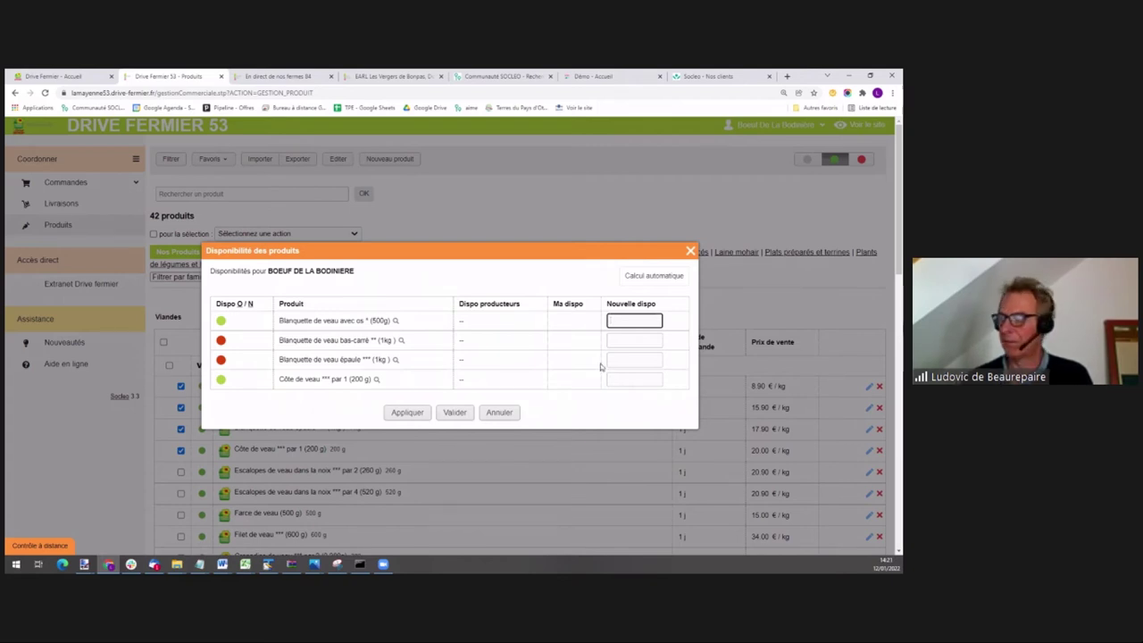
{"action": "left_click", "coordinate": [502, 414]}
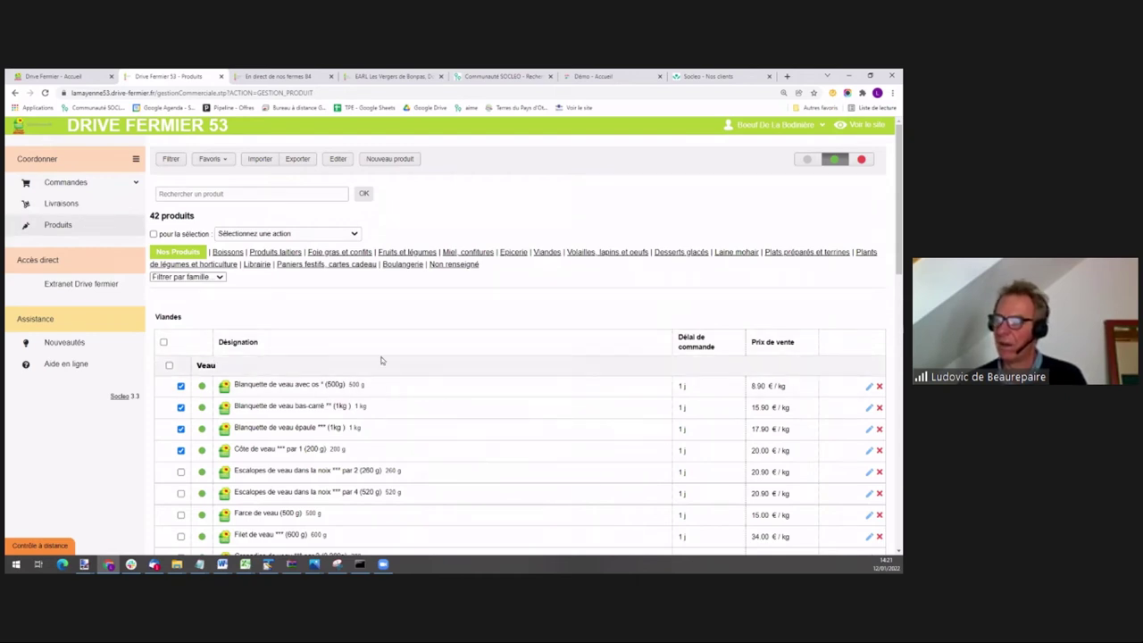
- View the customer prices of the four selected products in the bulk price editor and close it without changes
{"action": "left_click", "coordinate": [308, 236]}
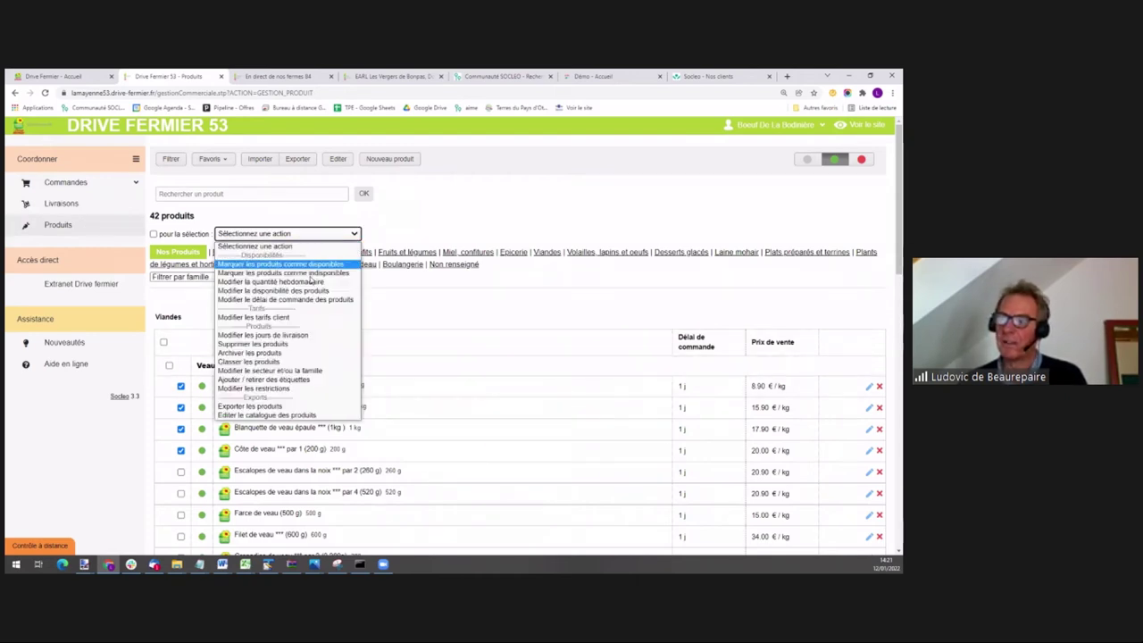
{"action": "left_click", "coordinate": [308, 318]}
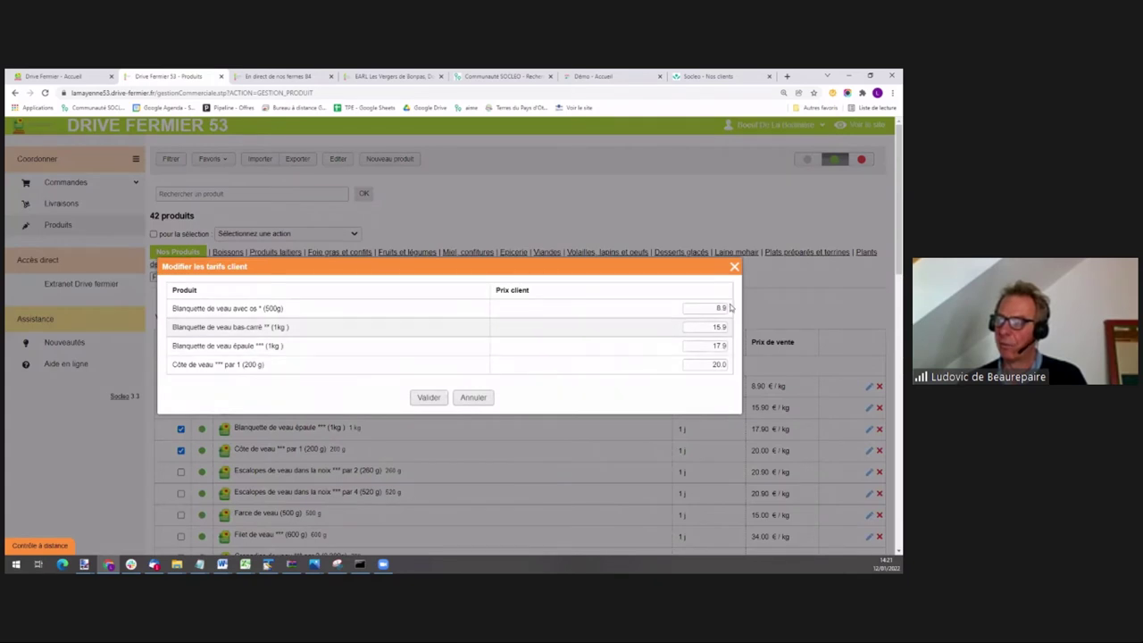
{"action": "left_click", "coordinate": [486, 401]}
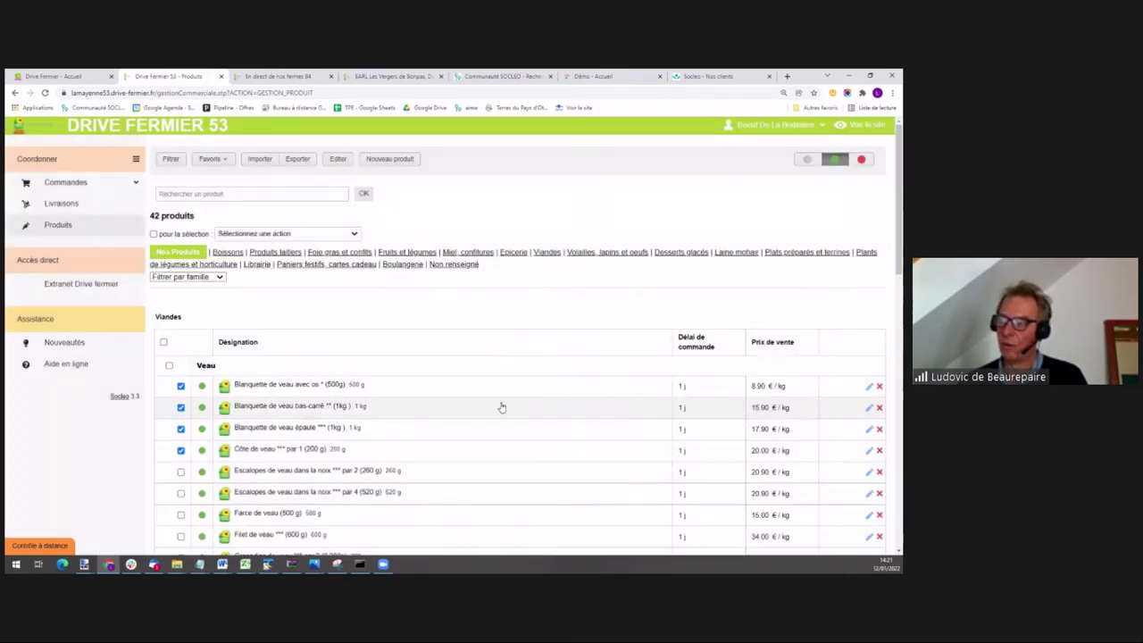
- Open the product sheet of Blanquette de veau épaule (1kg) and examine its presentation and origin settings
{"action": "left_click", "coordinate": [869, 430]}
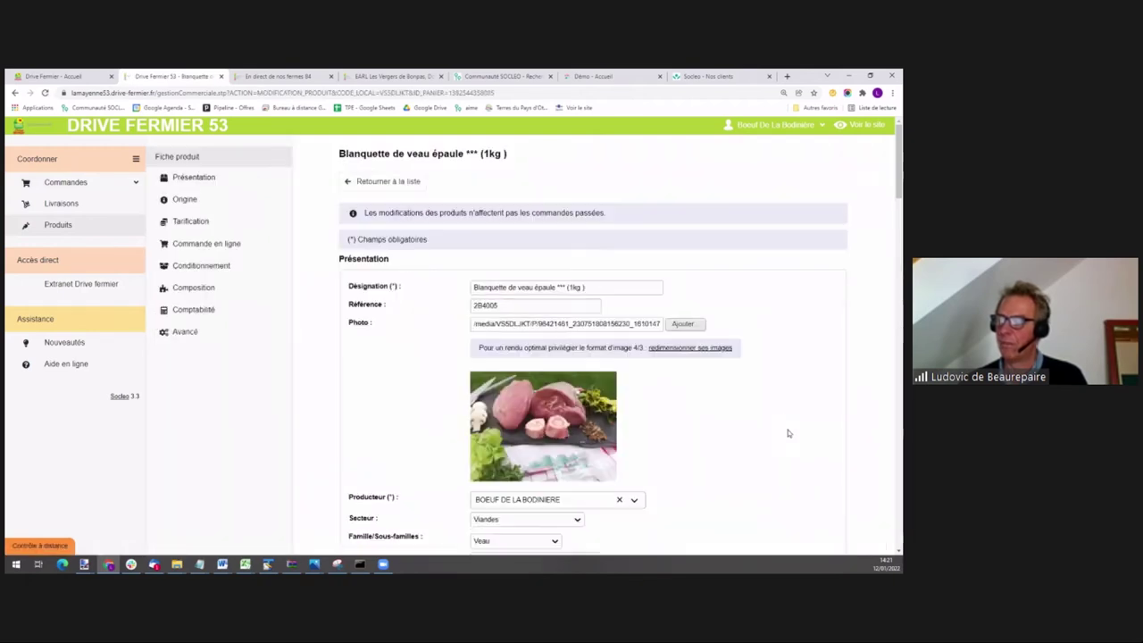
{"action": "scroll", "coordinate": [482, 286], "scroll_direction": "down", "scroll_amount": 1}
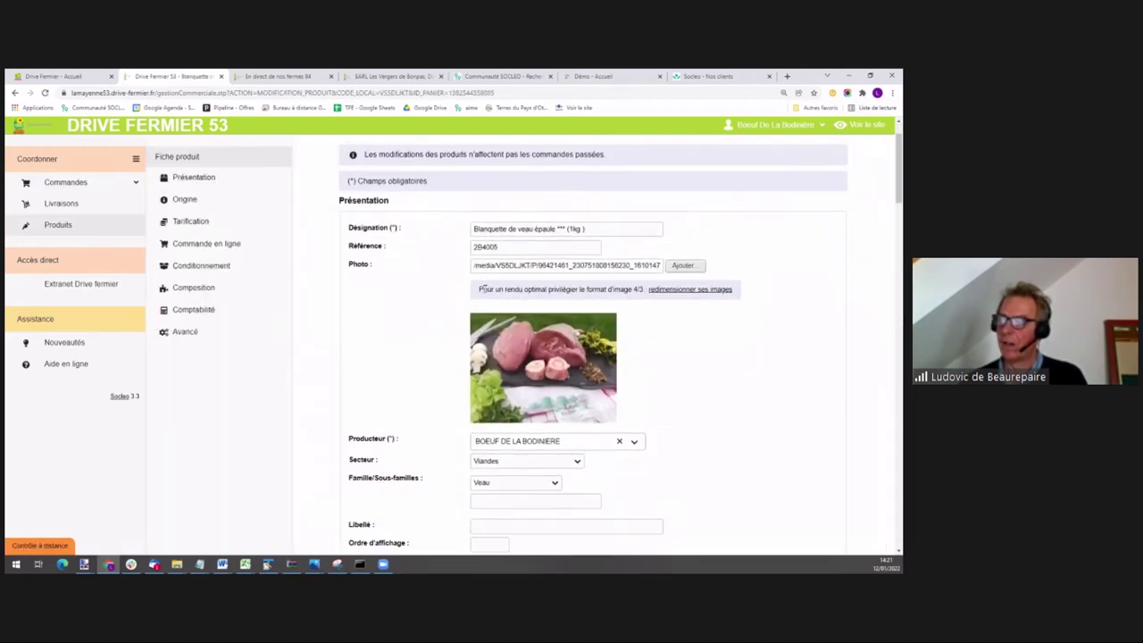
{"action": "scroll", "coordinate": [483, 289], "scroll_direction": "down", "scroll_amount": 1}
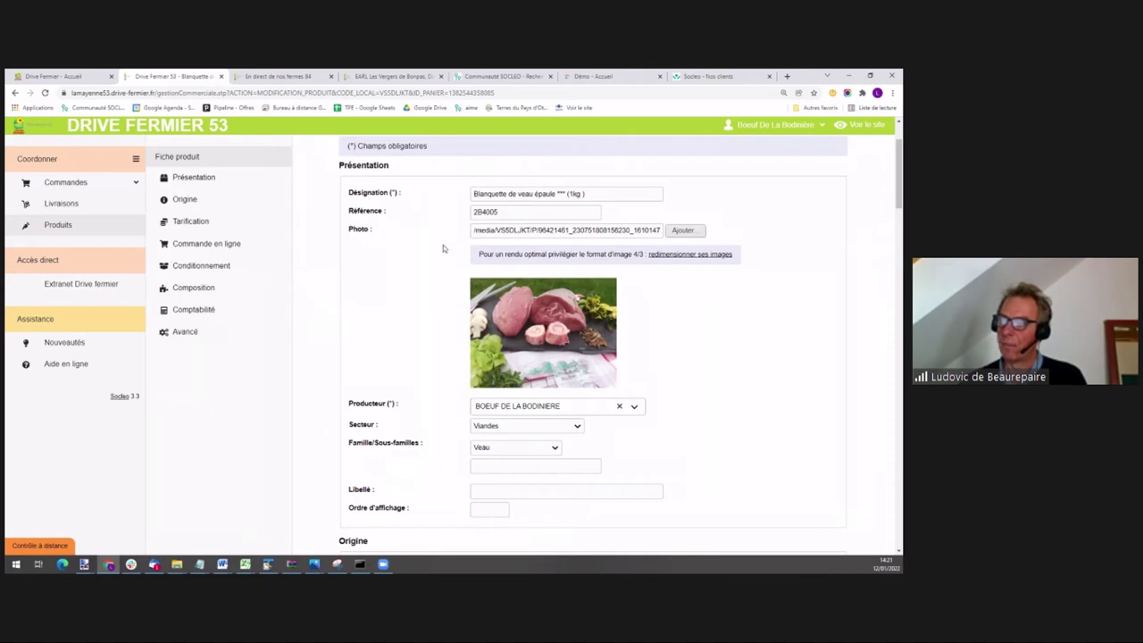
{"action": "scroll", "coordinate": [420, 428], "scroll_direction": "down", "scroll_amount": 2}
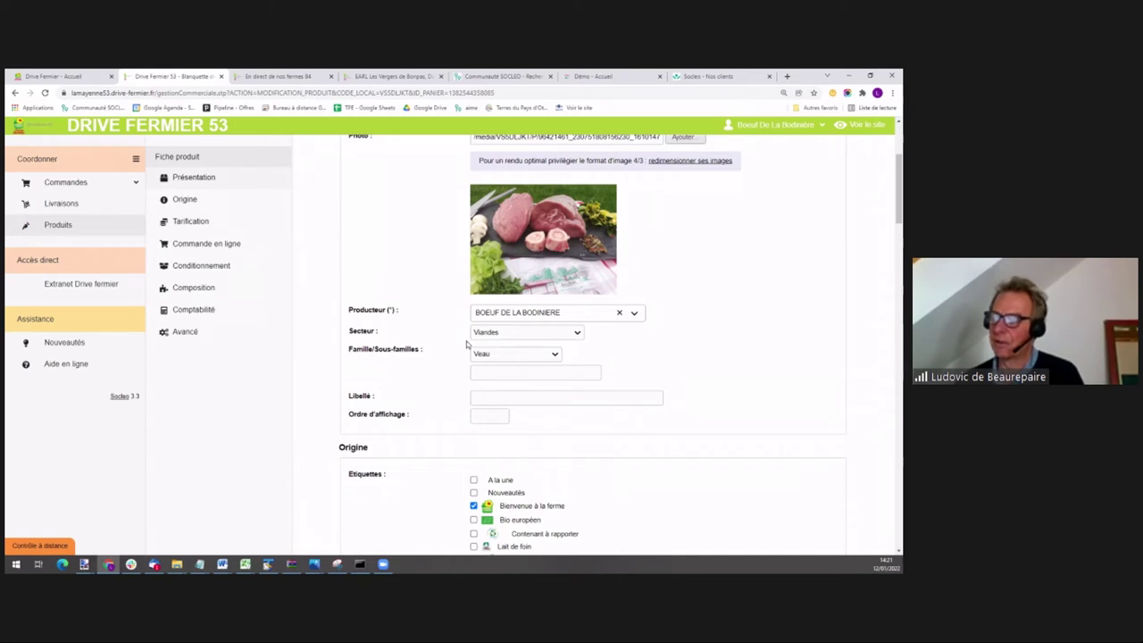
{"action": "scroll", "coordinate": [765, 375], "scroll_direction": "down", "scroll_amount": 1}
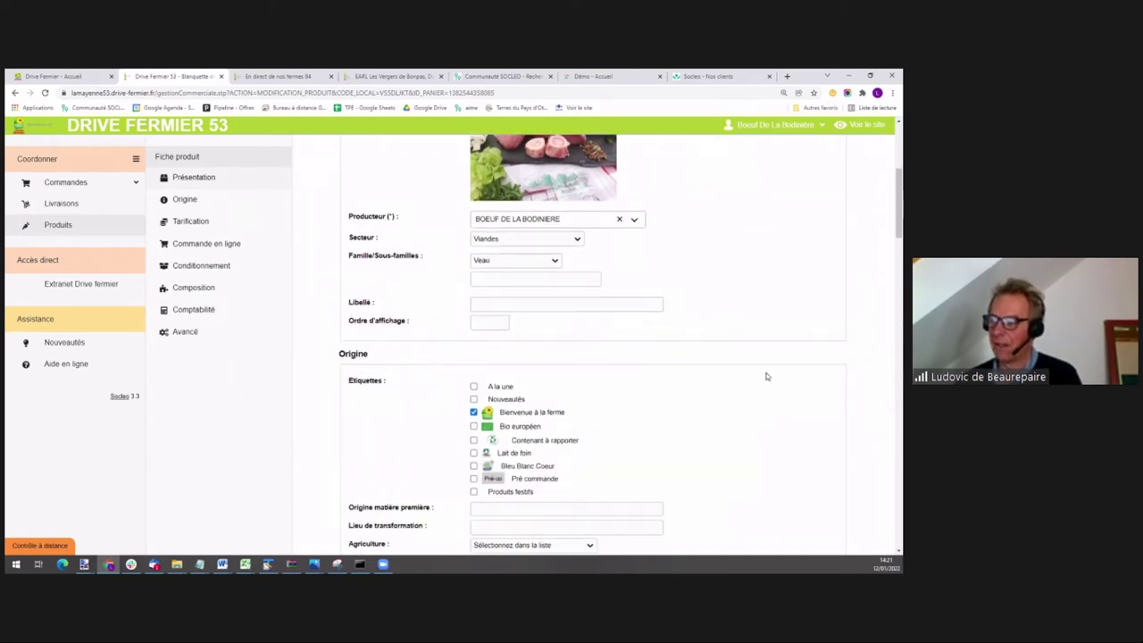
{"action": "scroll", "coordinate": [768, 368], "scroll_direction": "down", "scroll_amount": 1}
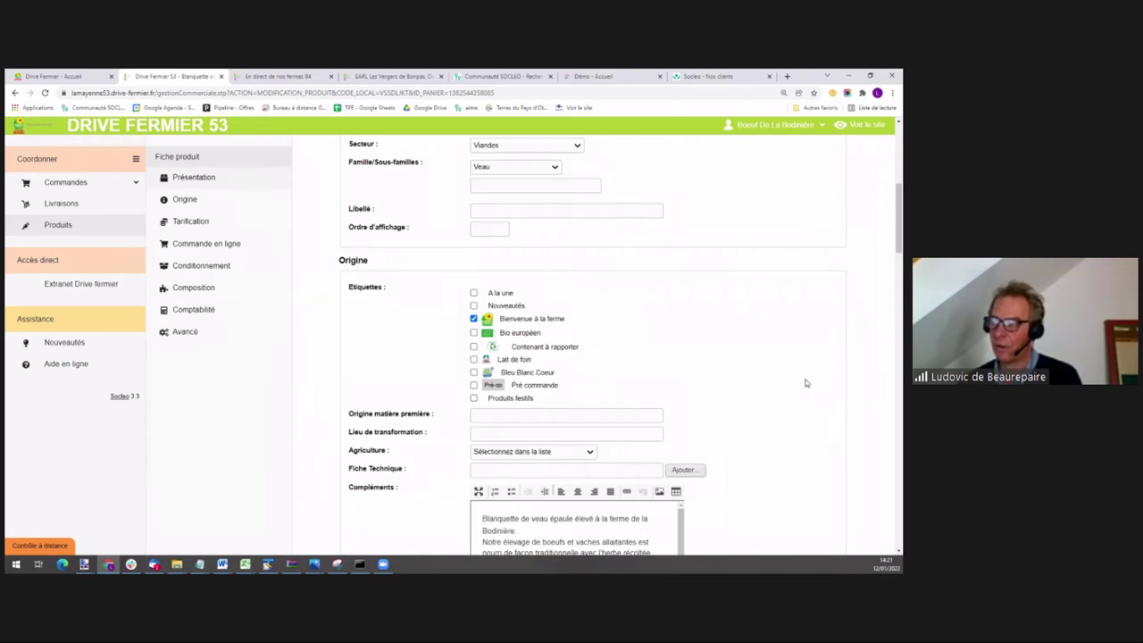
{"action": "scroll", "coordinate": [795, 387], "scroll_direction": "down", "scroll_amount": 3}
{"action": "scroll", "coordinate": [806, 384], "scroll_direction": "down", "scroll_amount": 2}
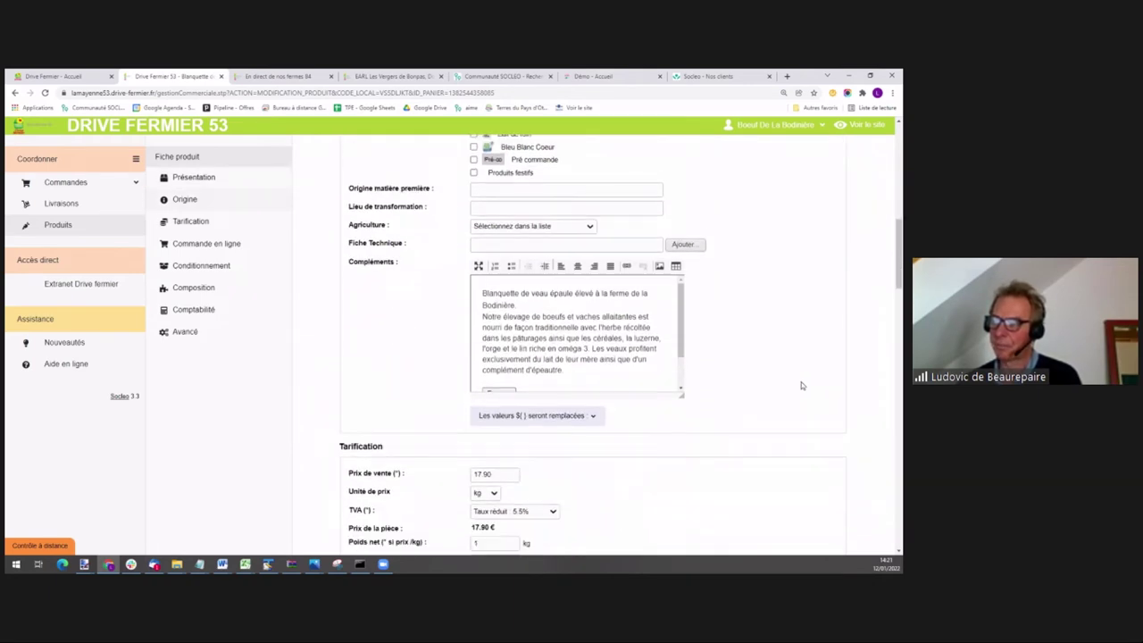
{"action": "scroll", "coordinate": [576, 319], "scroll_direction": "down", "scroll_amount": 2}
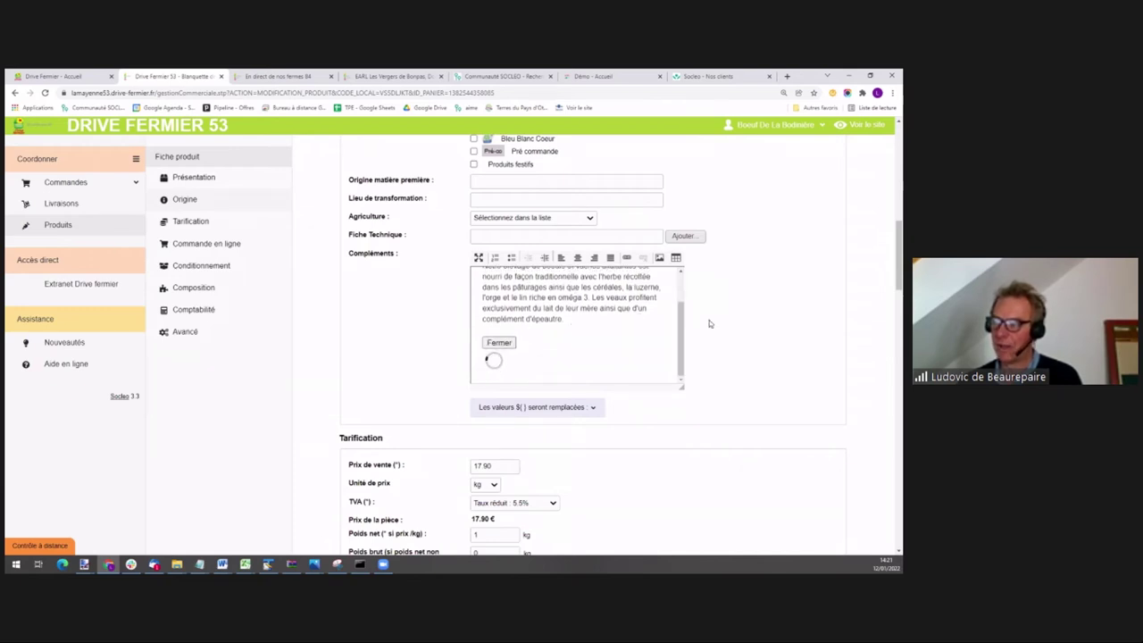
{"action": "left_click", "coordinate": [630, 234]}
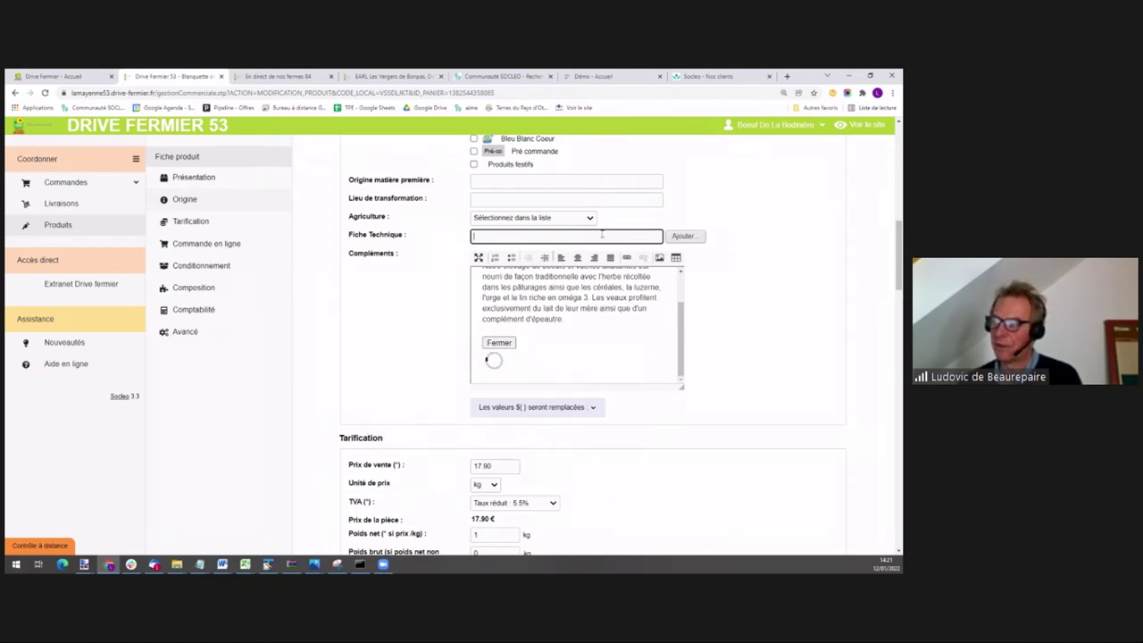
{"action": "left_click", "coordinate": [793, 272]}
- Examine the product's pricing, price unit, net weight, online ordering settings and delivery point restrictions
{"action": "scroll", "coordinate": [802, 279], "scroll_direction": "down", "scroll_amount": 1}
{"action": "scroll", "coordinate": [802, 284], "scroll_direction": "down", "scroll_amount": 5}
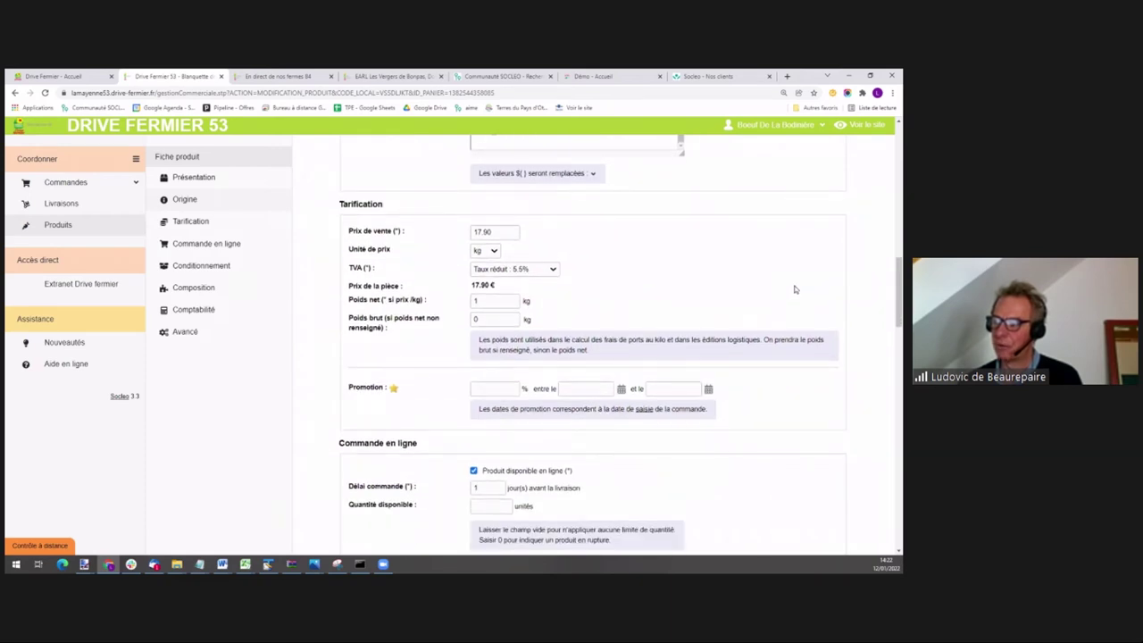
{"action": "left_click", "coordinate": [496, 253]}
{"action": "left_click", "coordinate": [495, 256]}
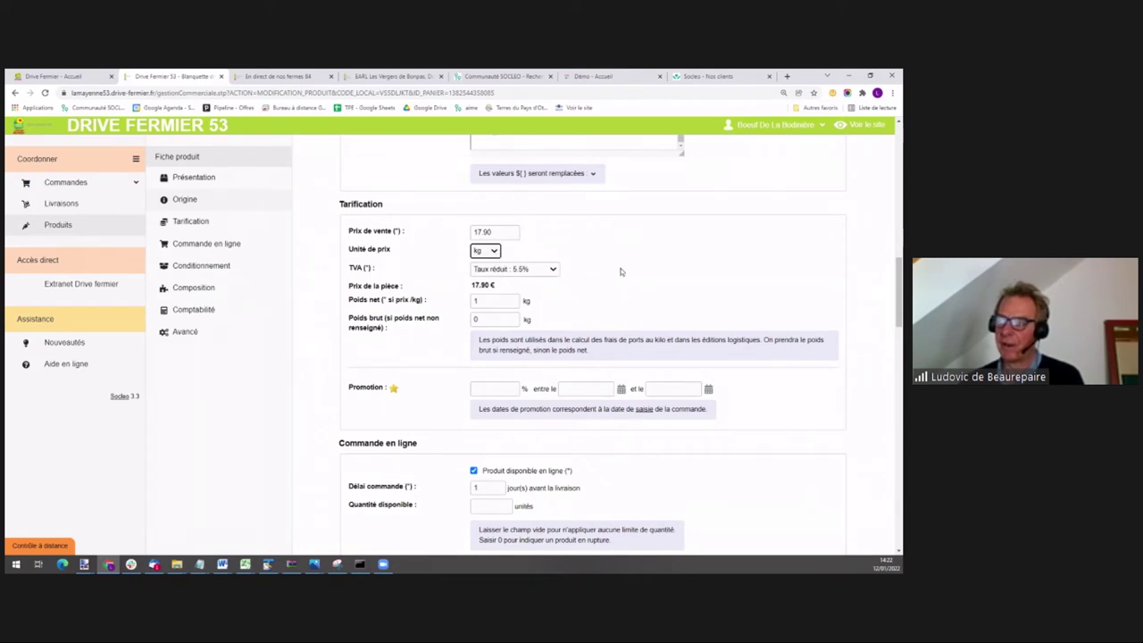
{"action": "left_click", "coordinate": [490, 301]}
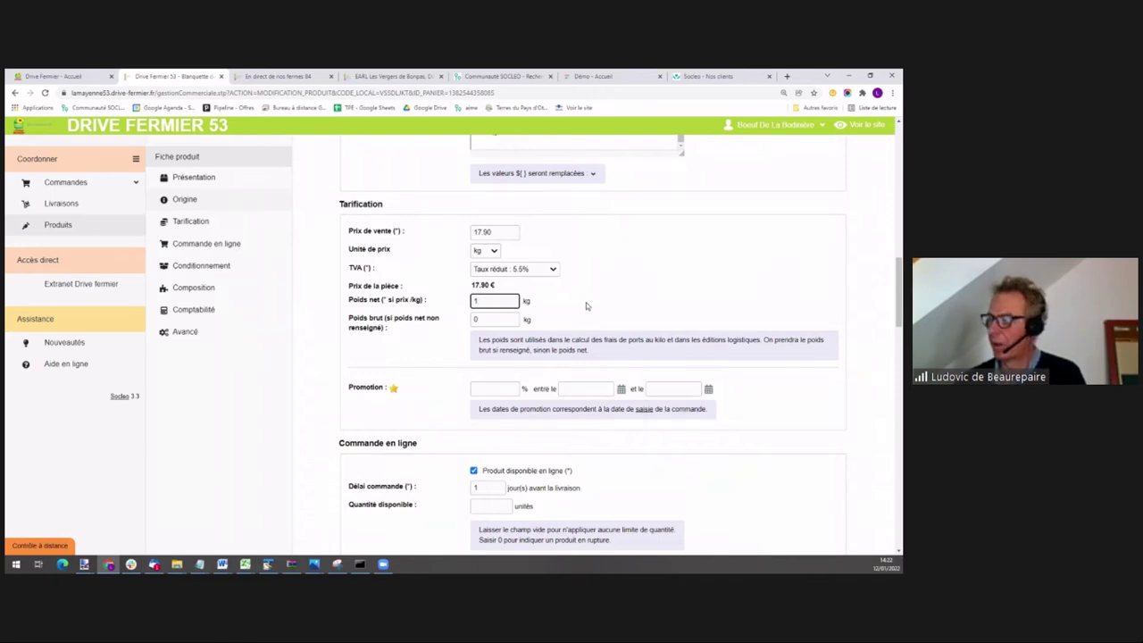
{"action": "scroll", "coordinate": [694, 268], "scroll_direction": "down", "scroll_amount": 4}
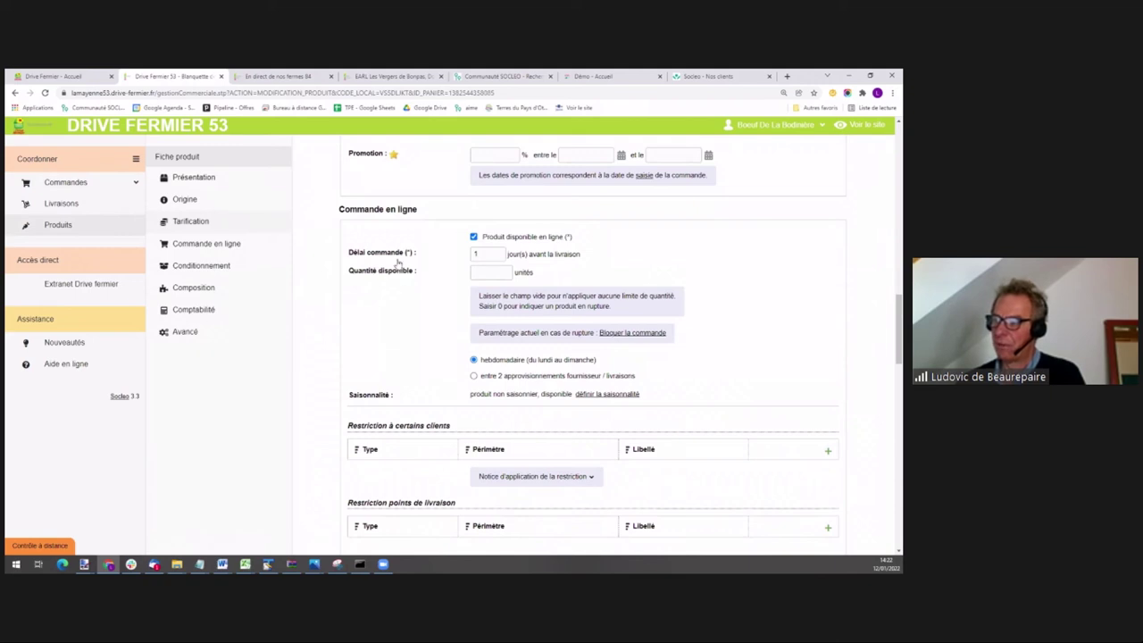
{"action": "left_click_drag", "start_coordinate": [339, 209], "coordinate": [418, 208]}
{"action": "left_click", "coordinate": [426, 212]}
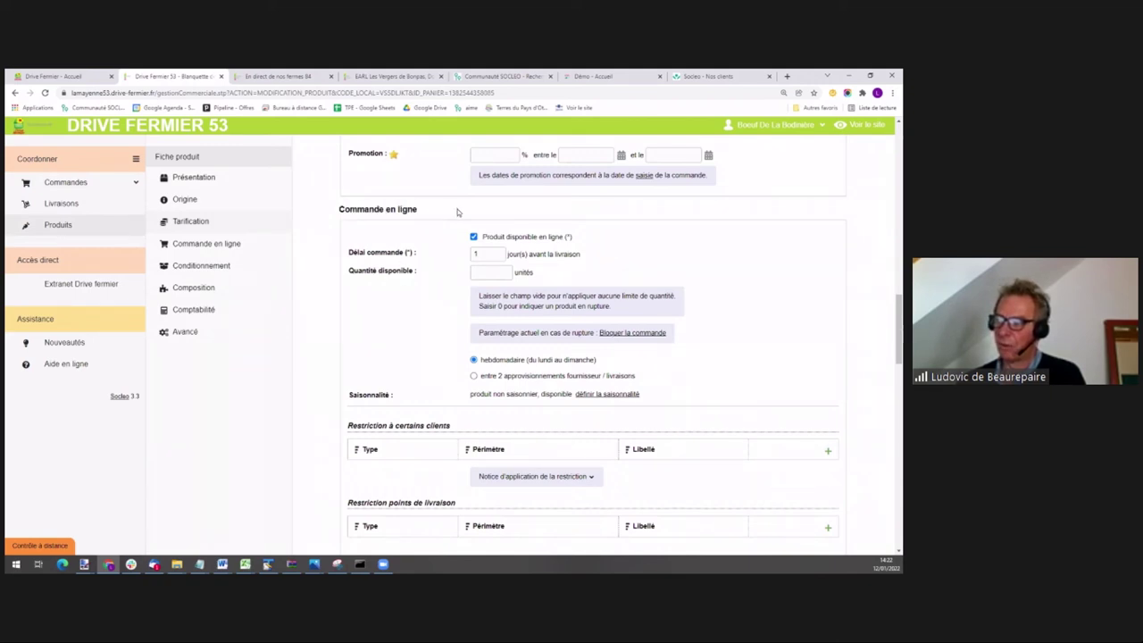
{"action": "scroll", "coordinate": [843, 277], "scroll_direction": "down", "scroll_amount": 3}
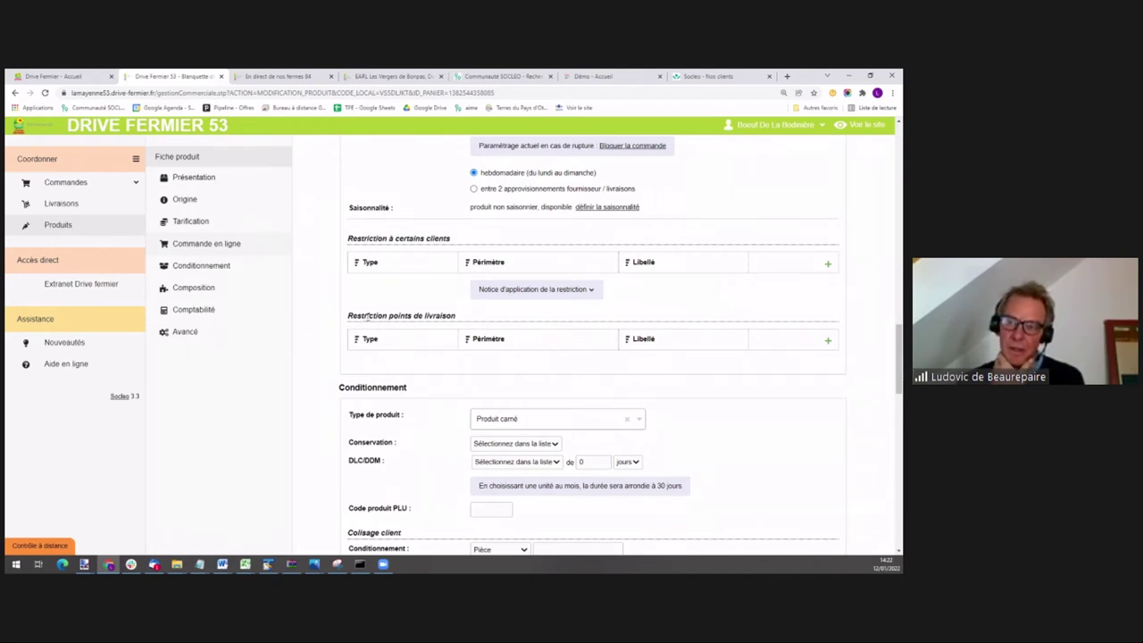
{"action": "left_click_drag", "start_coordinate": [362, 315], "coordinate": [454, 316]}
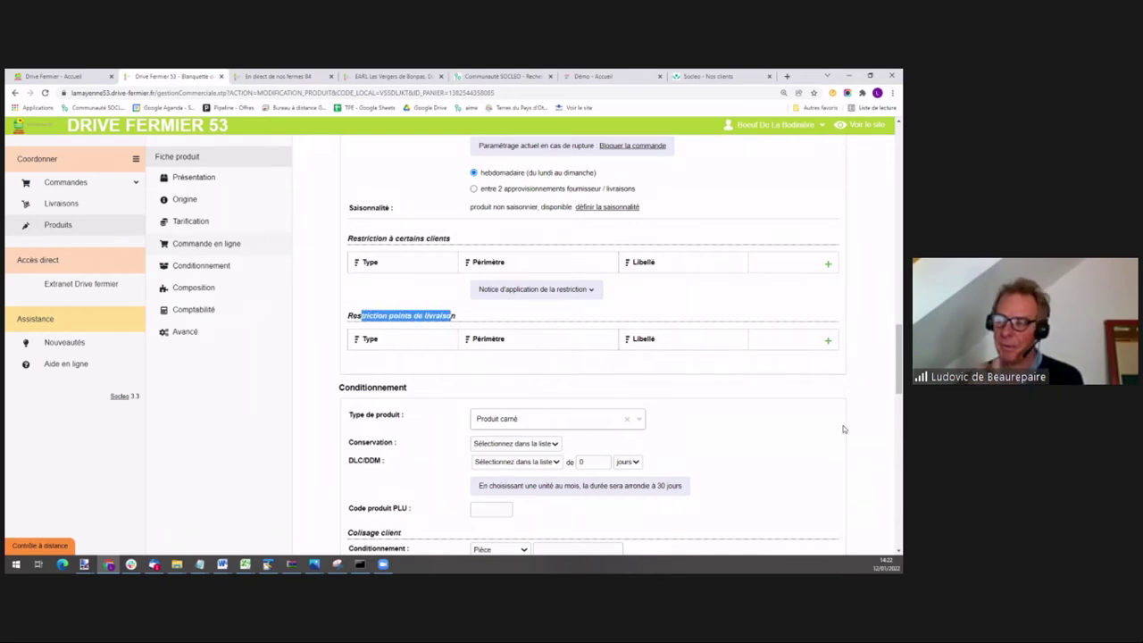
- Review the packaging, composition, accounting and advanced settings of the product sheet, and return to the product list without saving
{"action": "scroll", "coordinate": [864, 428], "scroll_direction": "down", "scroll_amount": 3}
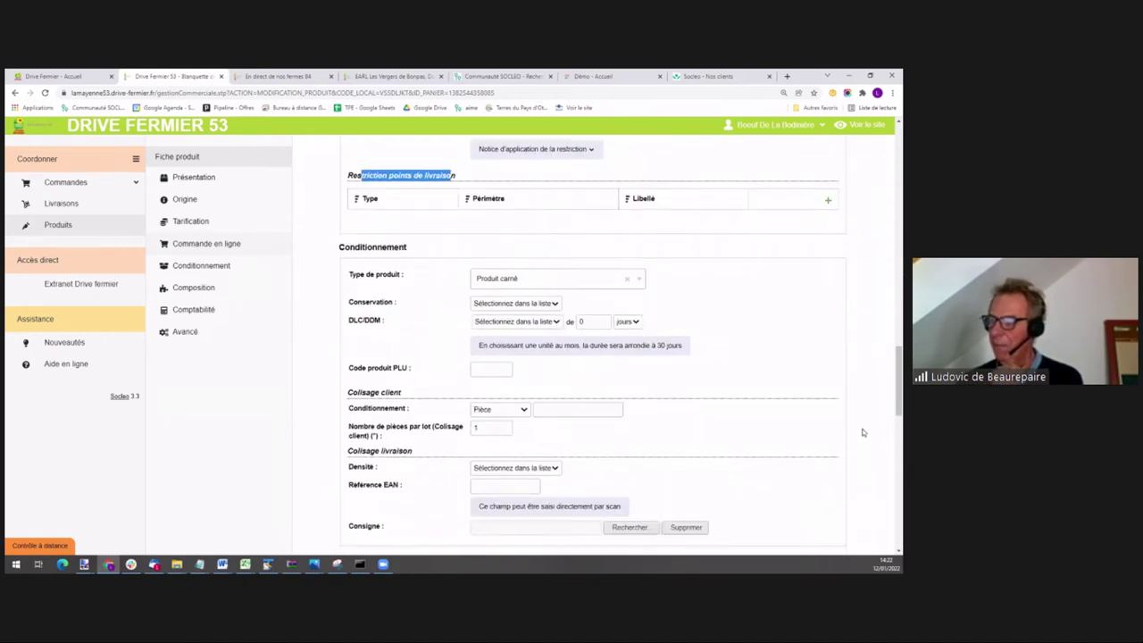
{"action": "scroll", "coordinate": [863, 432], "scroll_direction": "down", "scroll_amount": 2}
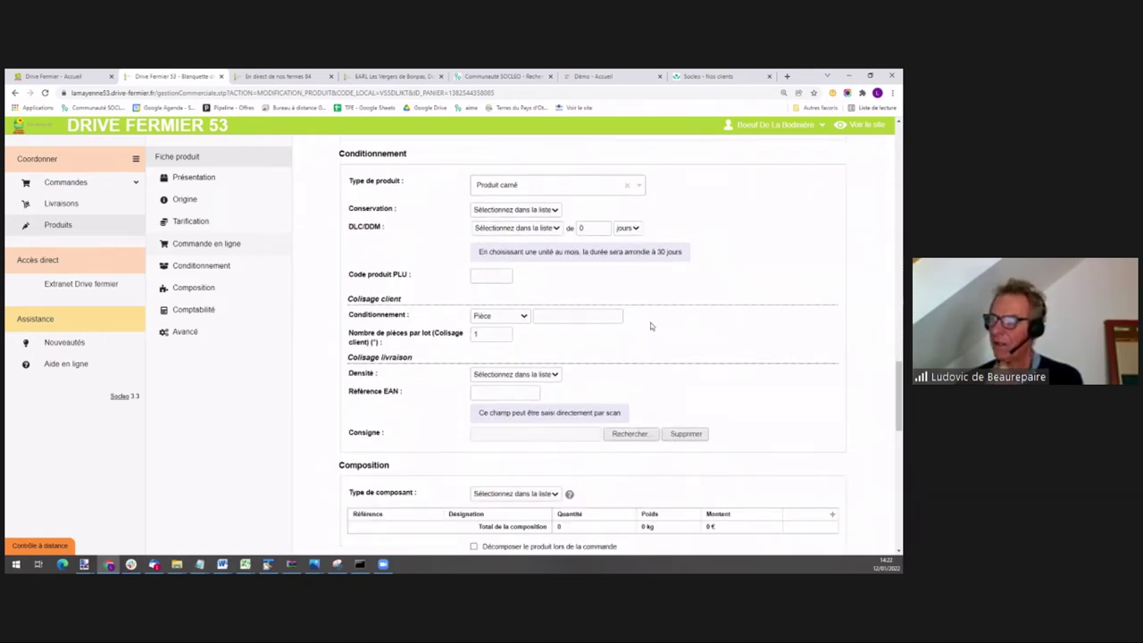
{"action": "scroll", "coordinate": [789, 297], "scroll_direction": "down", "scroll_amount": 1}
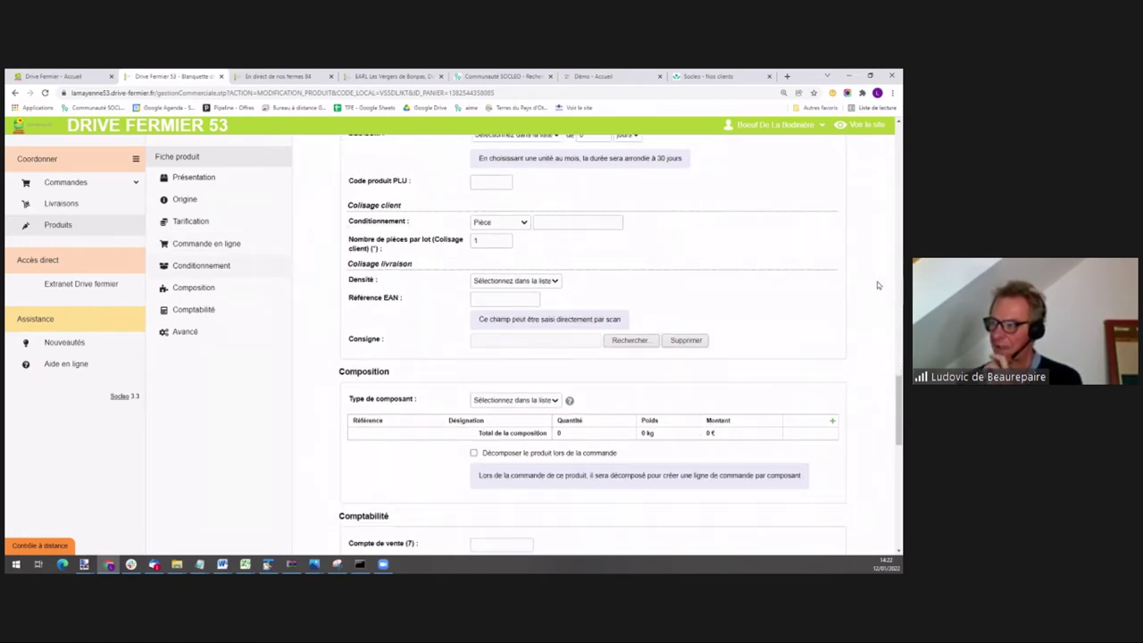
{"action": "scroll", "coordinate": [879, 285], "scroll_direction": "down", "scroll_amount": 3}
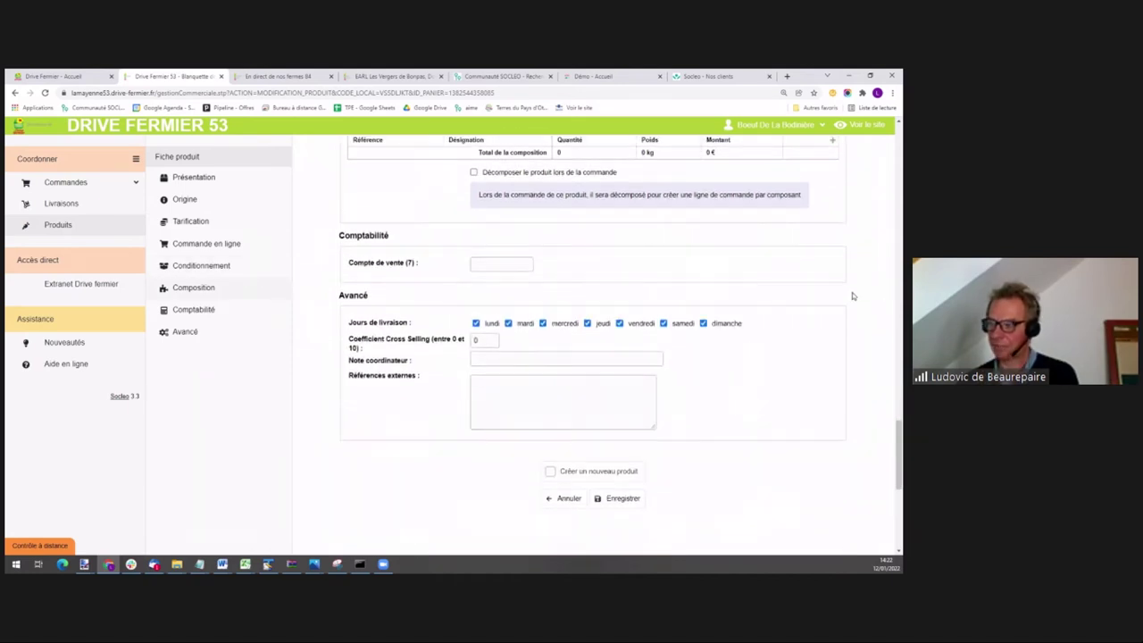
{"action": "left_click", "coordinate": [59, 225]}
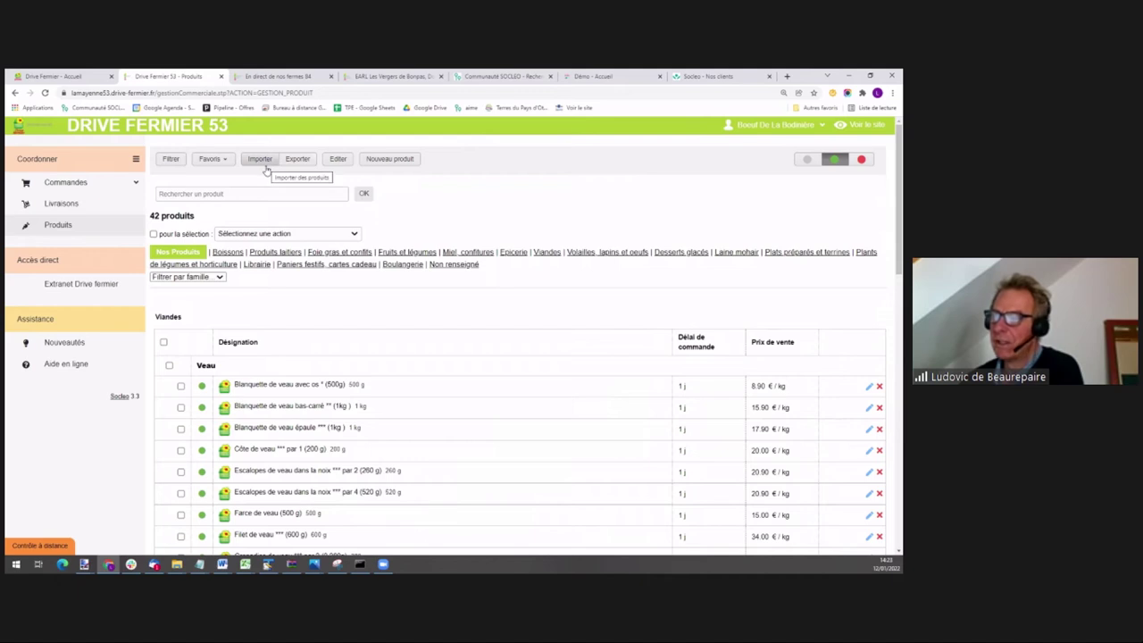
- Generate the printable catalogue of available products with product photos included
{"action": "left_click", "coordinate": [338, 161]}
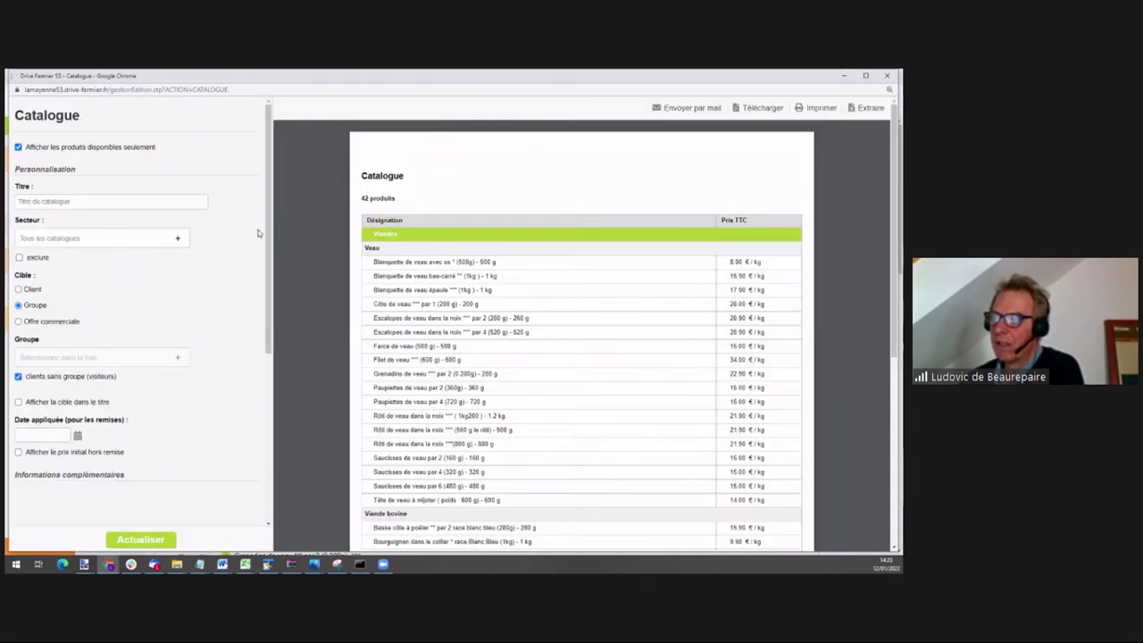
{"action": "scroll", "coordinate": [250, 234], "scroll_direction": "down", "scroll_amount": 4}
{"action": "left_click", "coordinate": [25, 433]}
{"action": "left_click", "coordinate": [140, 539]}
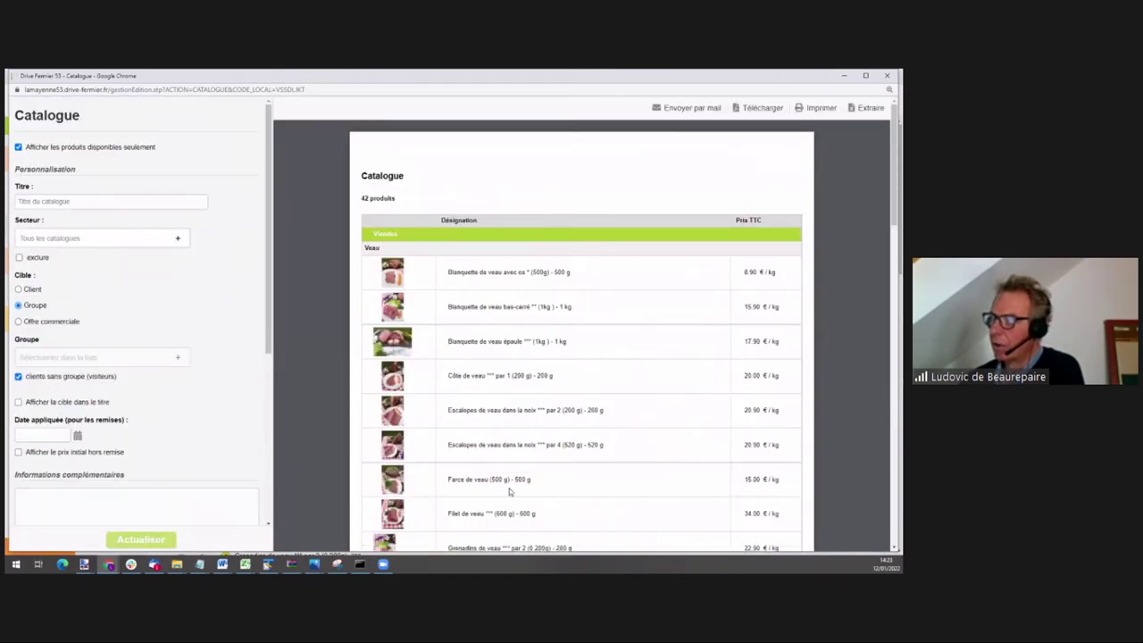
- Look through the illustrated catalogue's veal products and prices, and close the catalogue
{"action": "scroll", "coordinate": [550, 365], "scroll_direction": "down", "scroll_amount": 3}
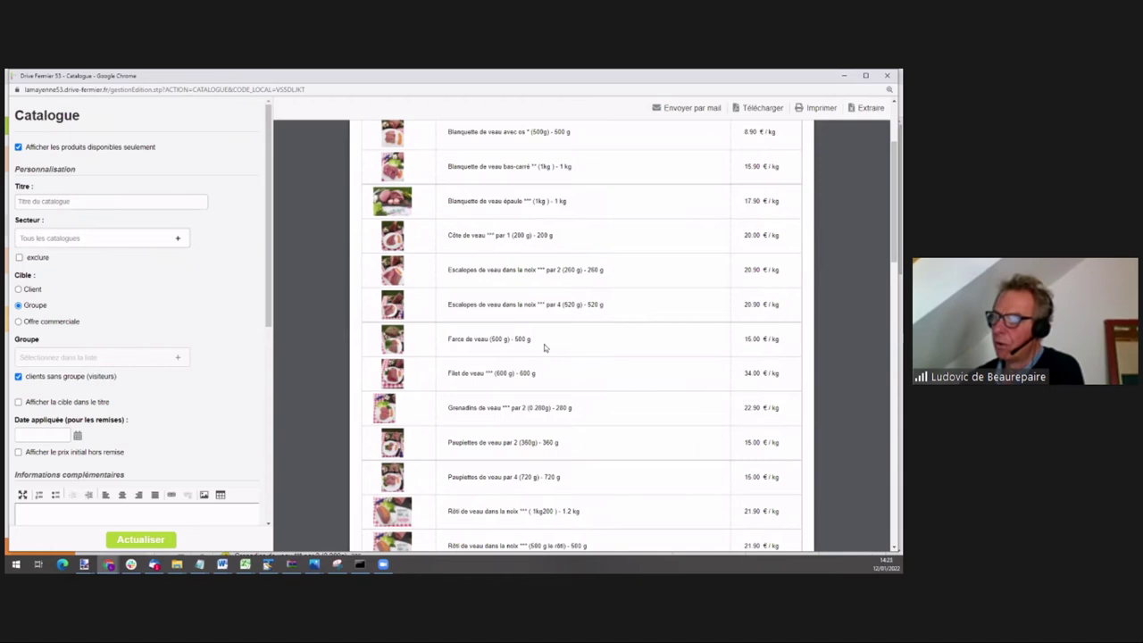
{"action": "scroll", "coordinate": [544, 346], "scroll_direction": "down", "scroll_amount": 2}
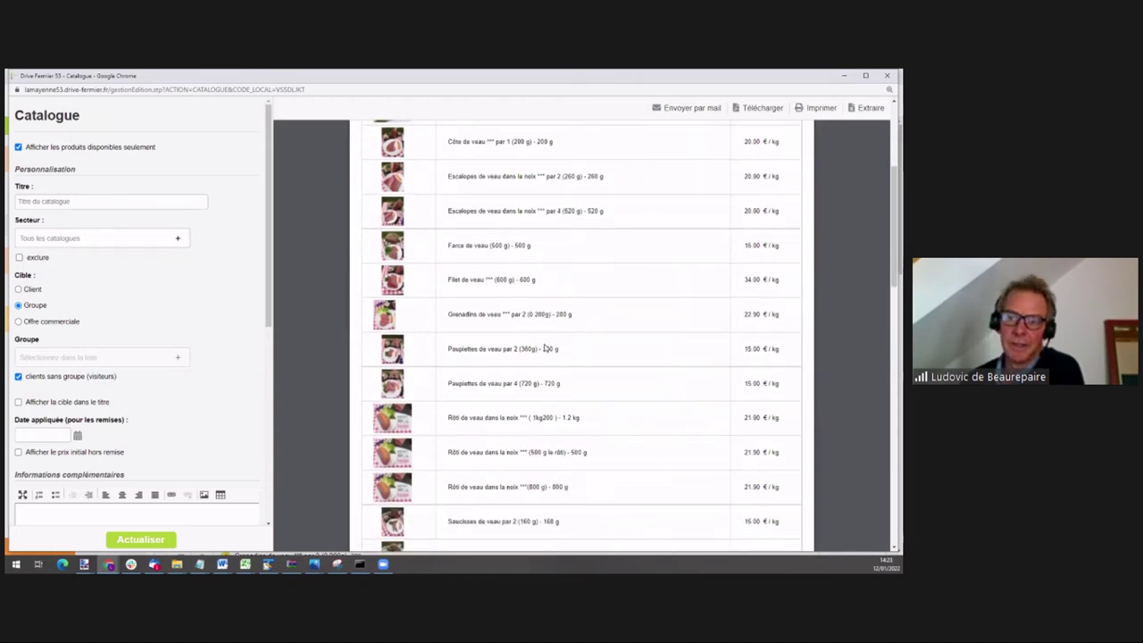
{"action": "scroll", "coordinate": [544, 347], "scroll_direction": "down", "scroll_amount": 3}
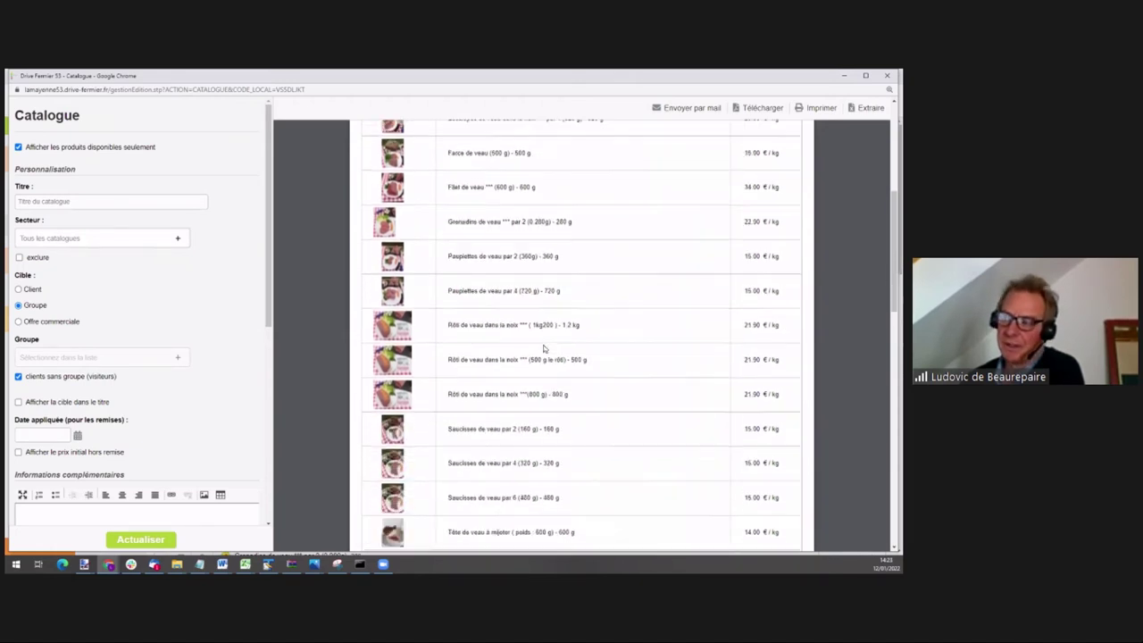
{"action": "left_click", "coordinate": [889, 78]}
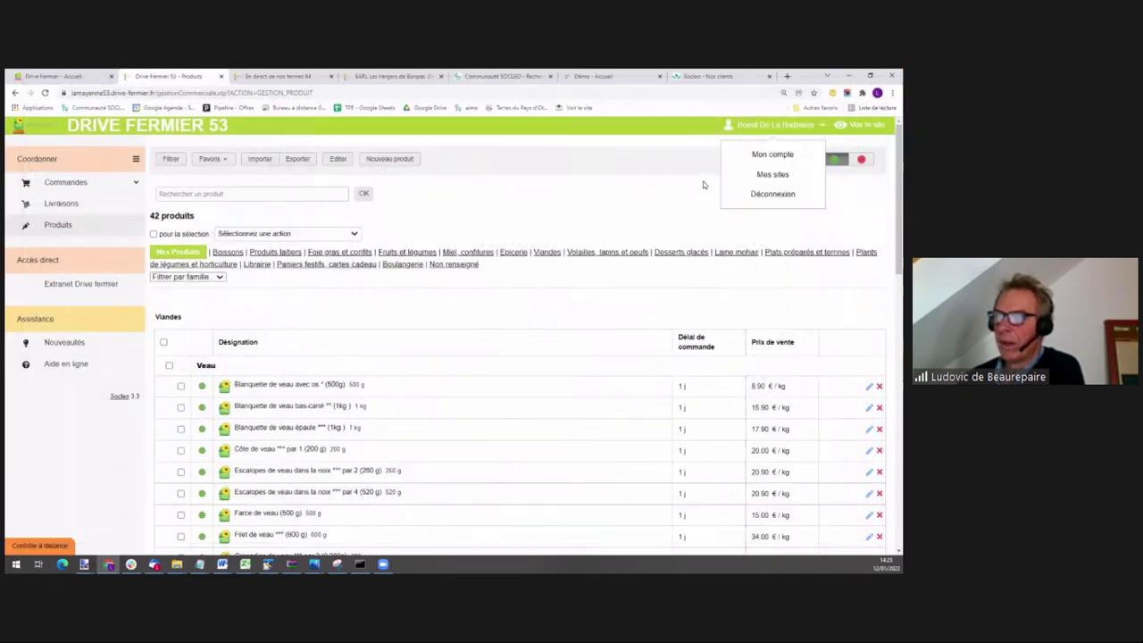
- Check the January 2022 deliveries, examining the 20 January delivery date and the order closing dates for 14 and 20 January
{"action": "left_click", "coordinate": [68, 184]}
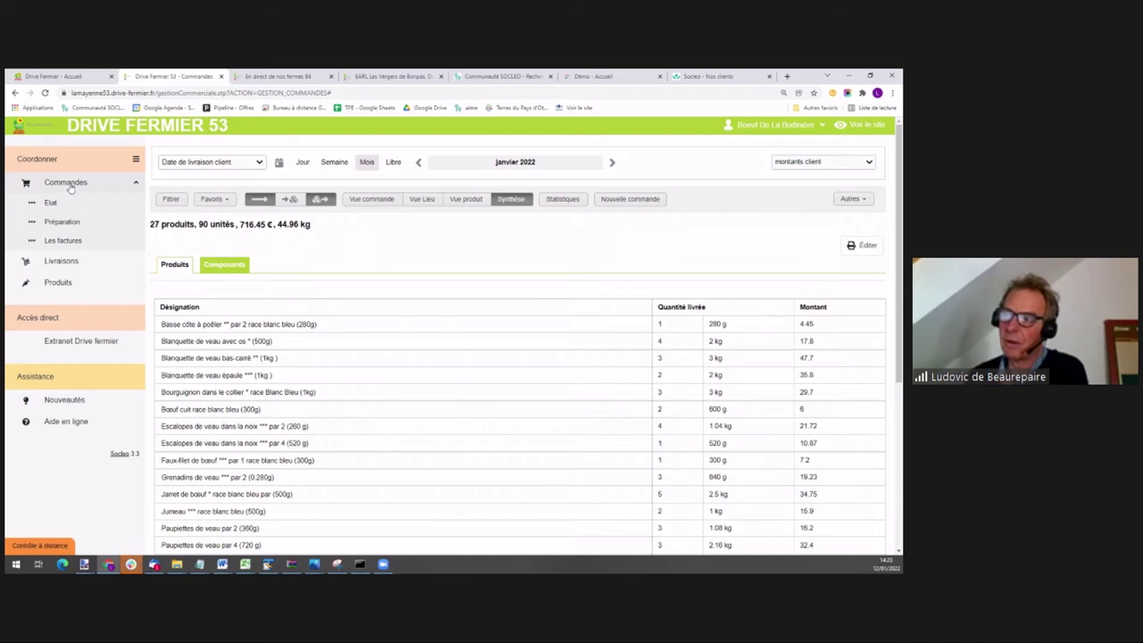
{"action": "left_click", "coordinate": [58, 261]}
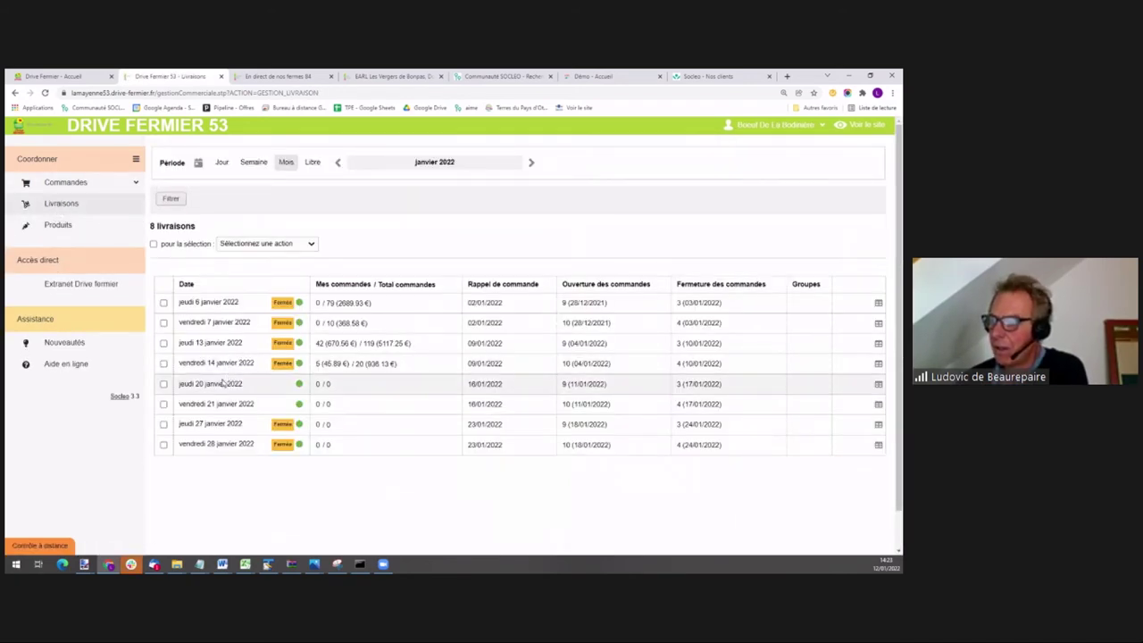
{"action": "left_click_drag", "start_coordinate": [179, 386], "coordinate": [250, 388]}
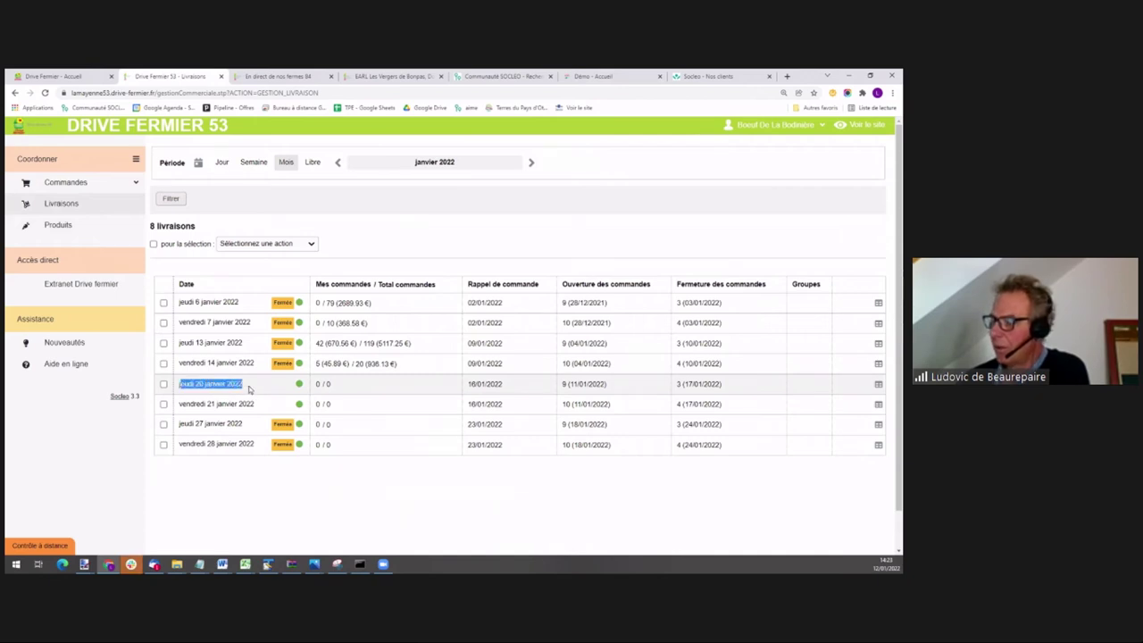
{"action": "left_click", "coordinate": [689, 385]}
{"action": "left_click_drag", "start_coordinate": [689, 385], "coordinate": [695, 390]}
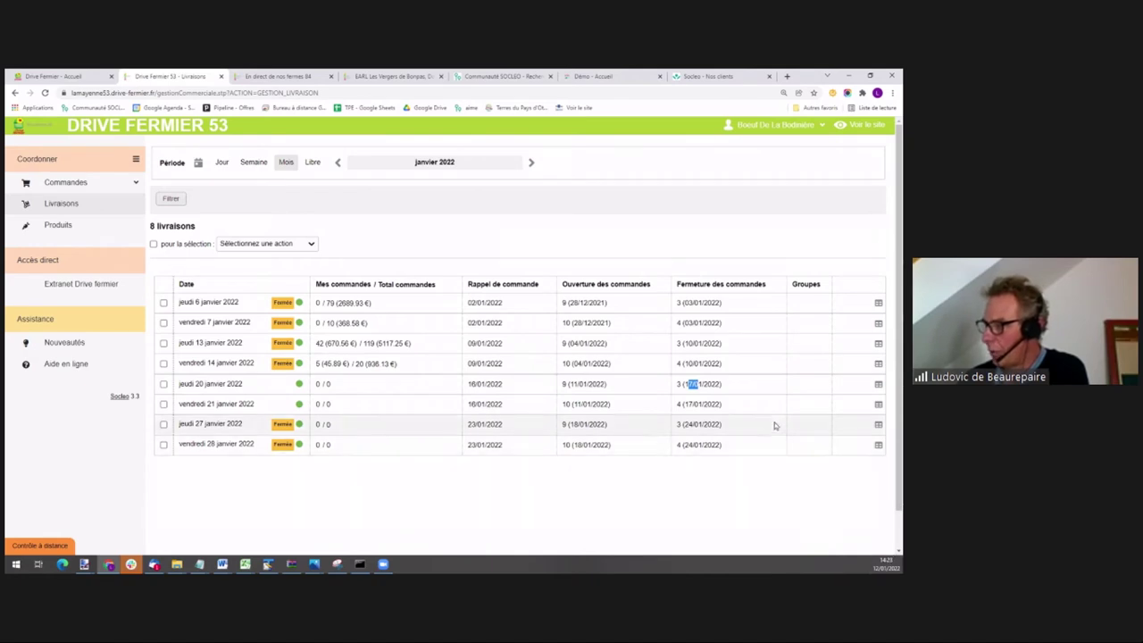
{"action": "left_click_drag", "start_coordinate": [688, 363], "coordinate": [714, 365]}
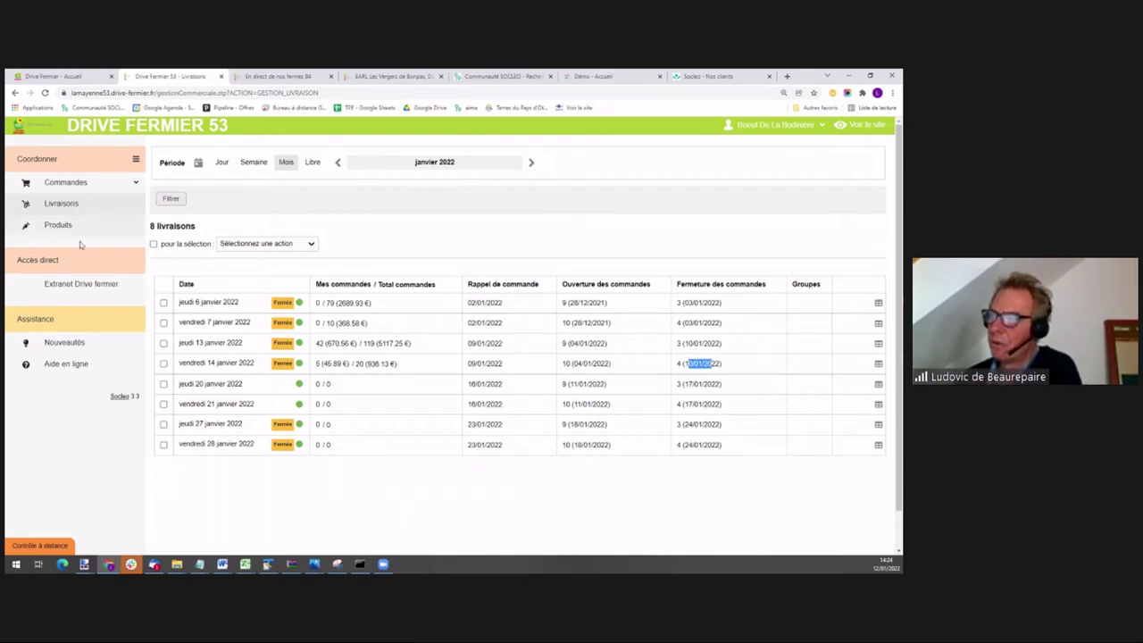
- Display the order summary for the week of 10 to 16 January 2022 and review the delivered quantities per product
{"action": "left_click", "coordinate": [63, 185]}
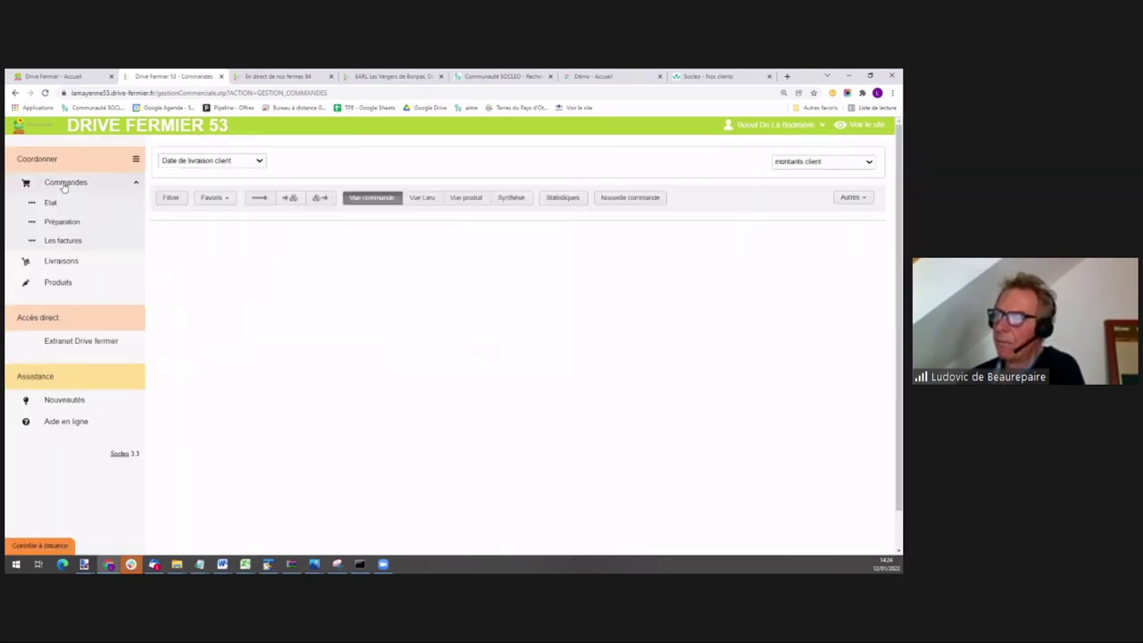
{"action": "left_click", "coordinate": [303, 164]}
{"action": "left_click", "coordinate": [335, 166]}
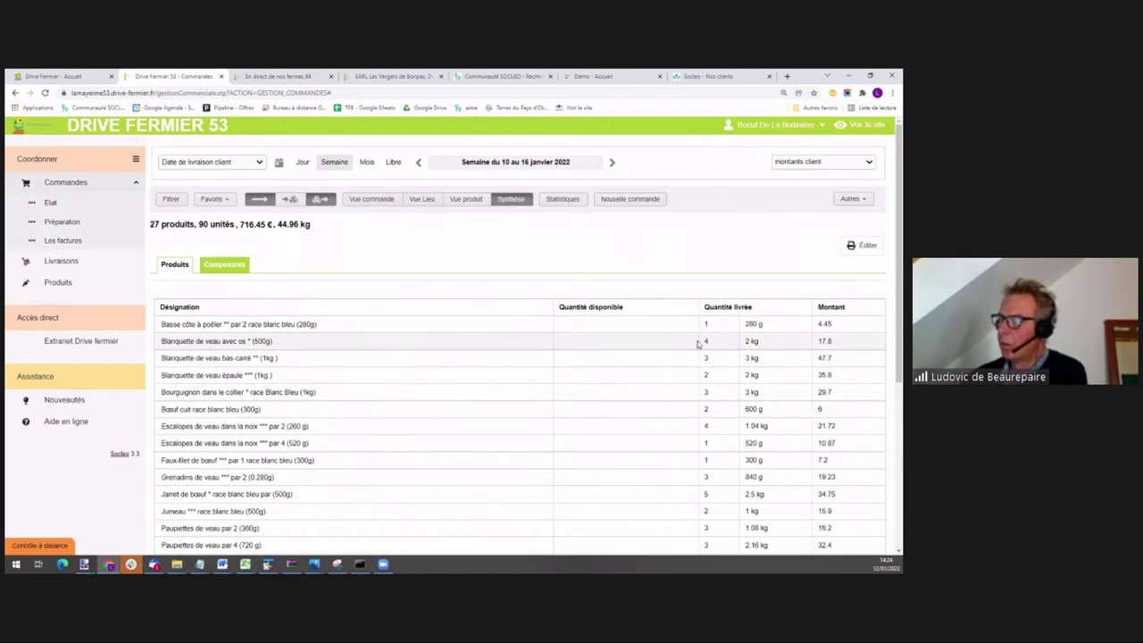
{"action": "scroll", "coordinate": [708, 449], "scroll_direction": "down", "scroll_amount": 2}
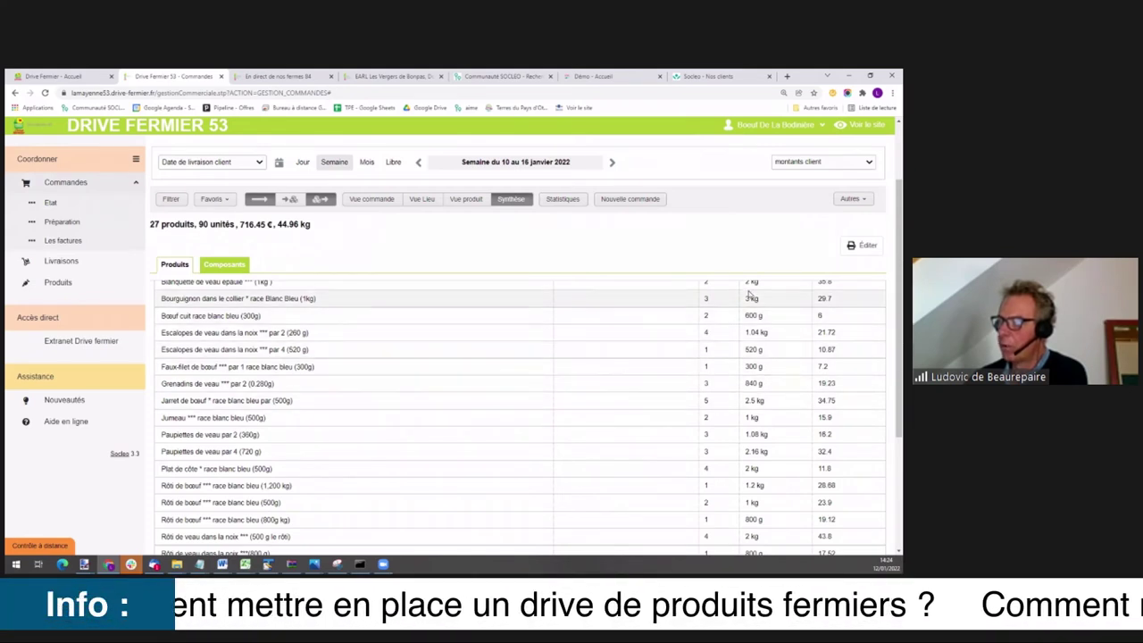
{"action": "scroll", "coordinate": [382, 497], "scroll_direction": "down", "scroll_amount": 5}
{"action": "scroll", "coordinate": [382, 496], "scroll_direction": "up", "scroll_amount": 5}
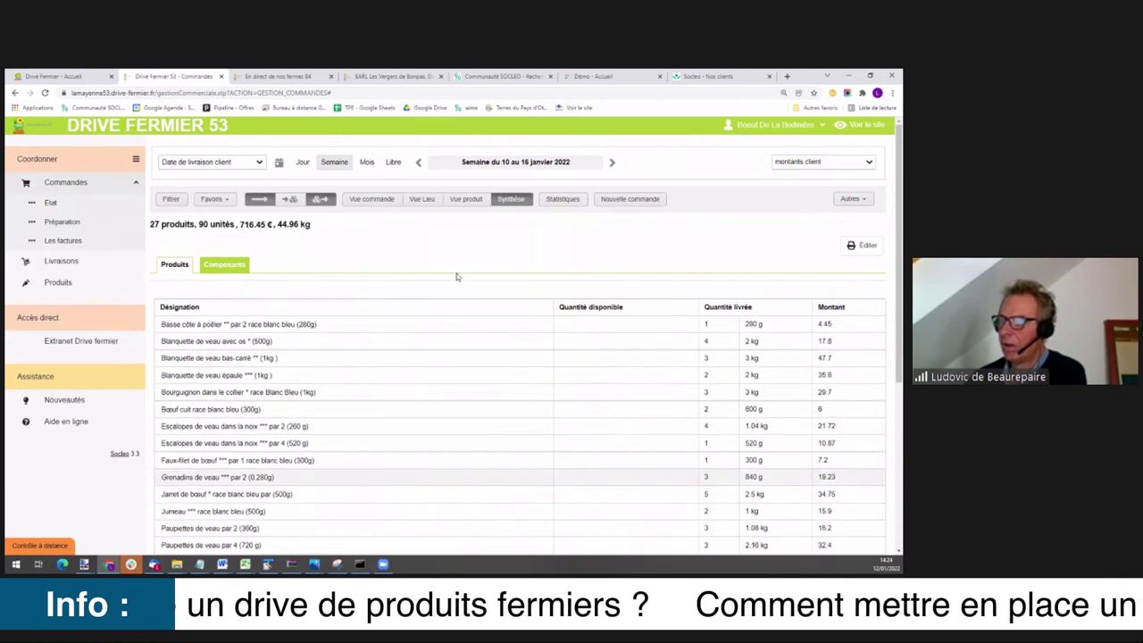
- From the product view, try delivered quantity 0 for the second Blanquette de veau bas-carré customer and weight 1.23 for the first, and cancel
{"action": "left_click", "coordinate": [474, 201]}
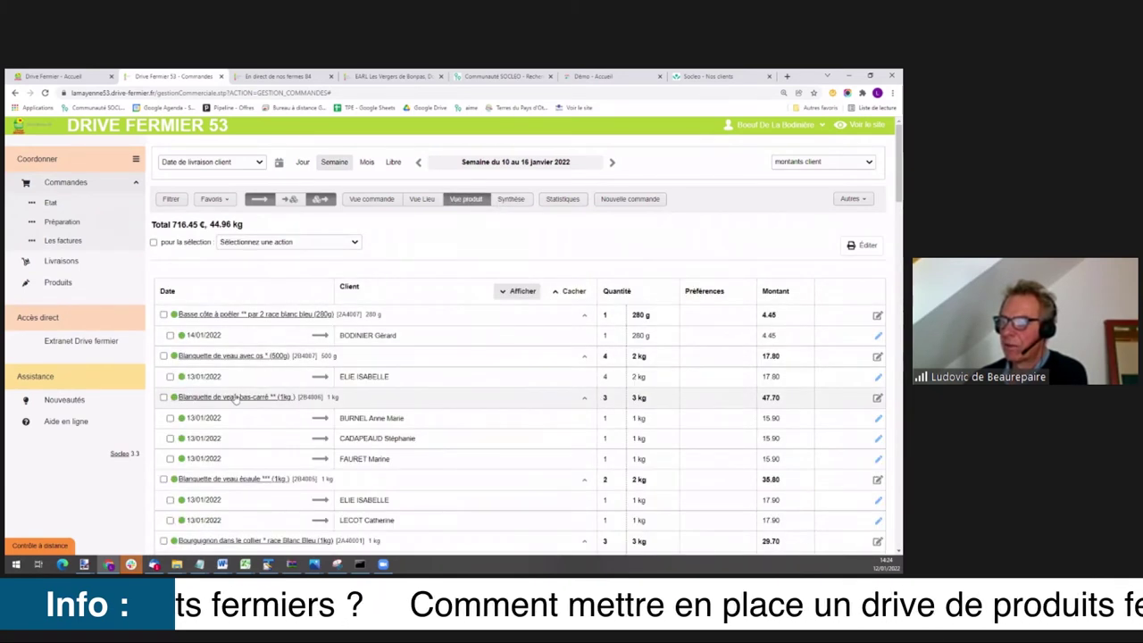
{"action": "left_click", "coordinate": [877, 397]}
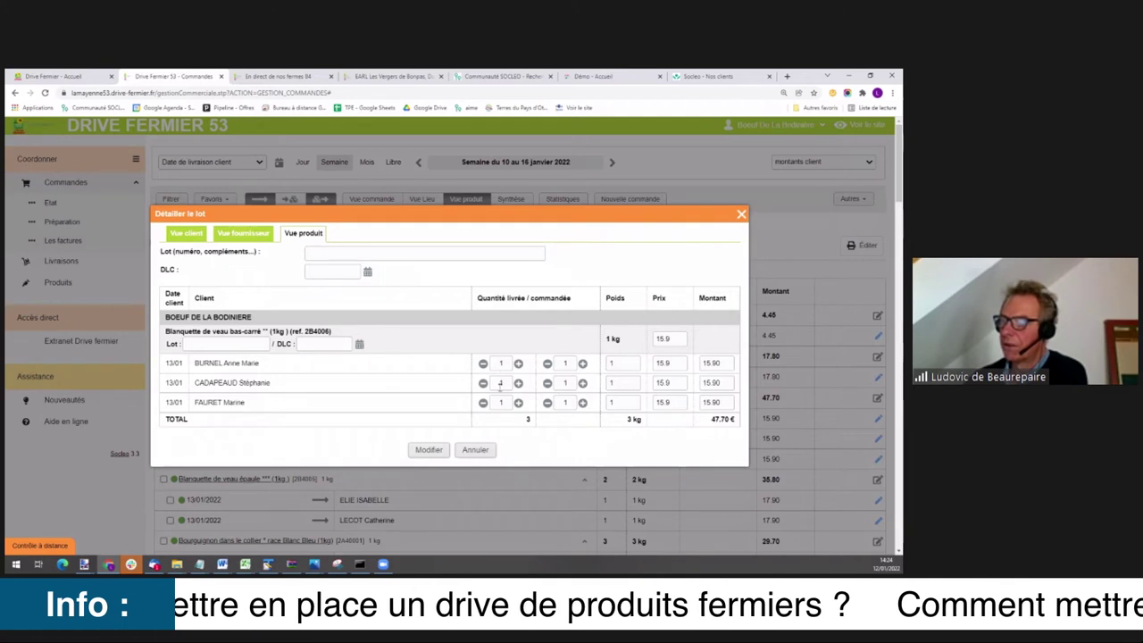
{"action": "left_click", "coordinate": [482, 382]}
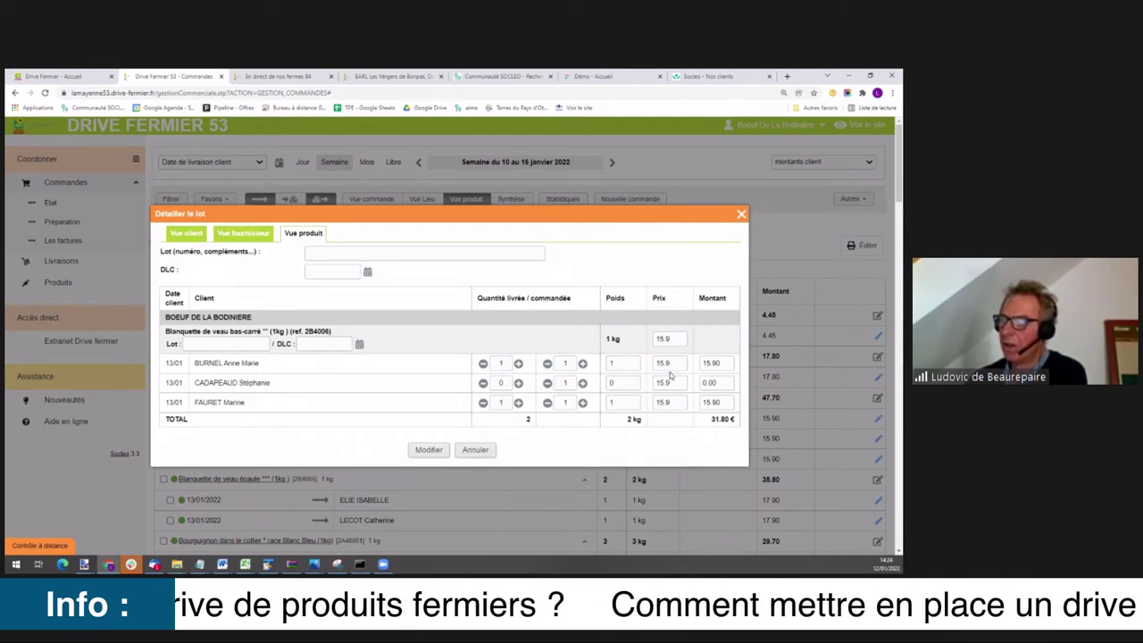
{"action": "left_click", "coordinate": [616, 362]}
{"action": "type", "text": "1.23"}
{"action": "left_click", "coordinate": [623, 340]}
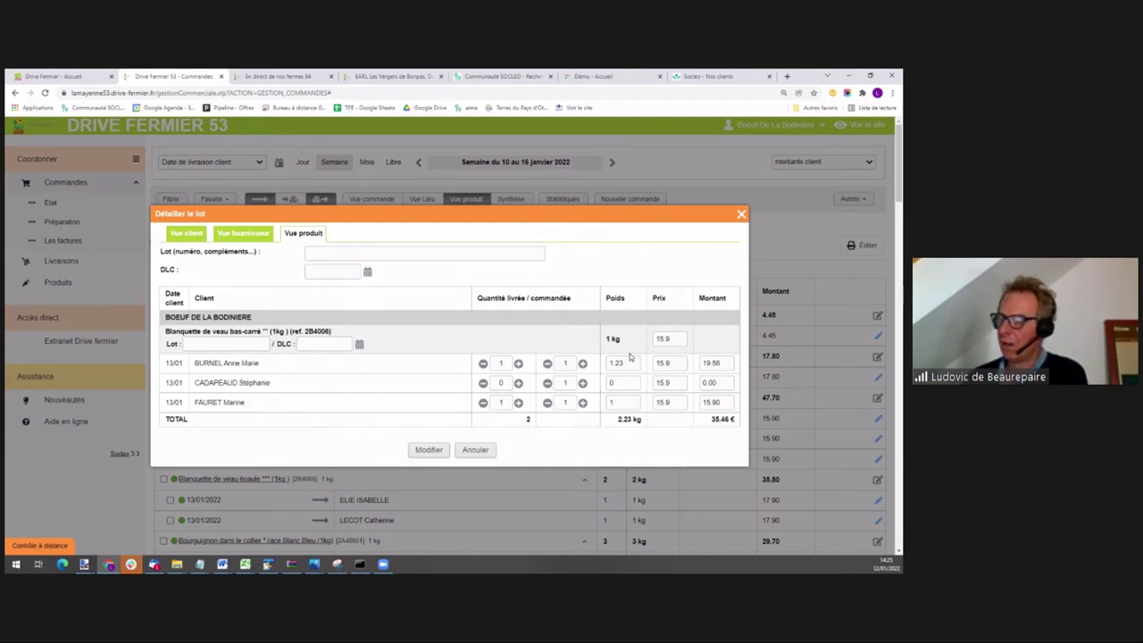
{"action": "left_click", "coordinate": [488, 451]}
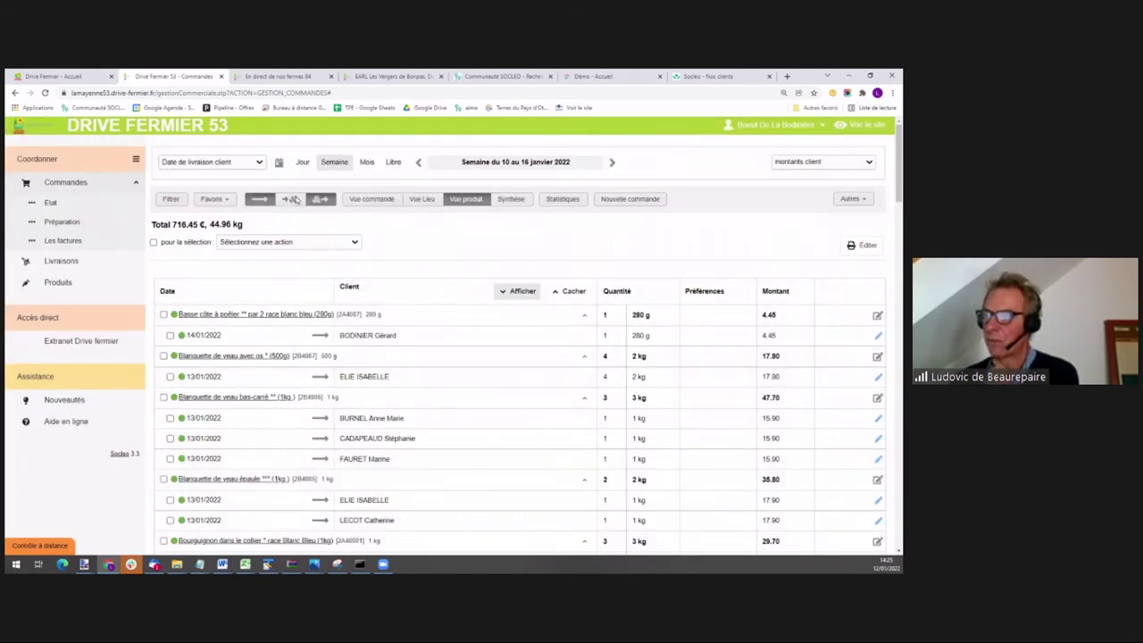
- Display the order summary by product for the month of December 2021
{"action": "left_click", "coordinate": [314, 203]}
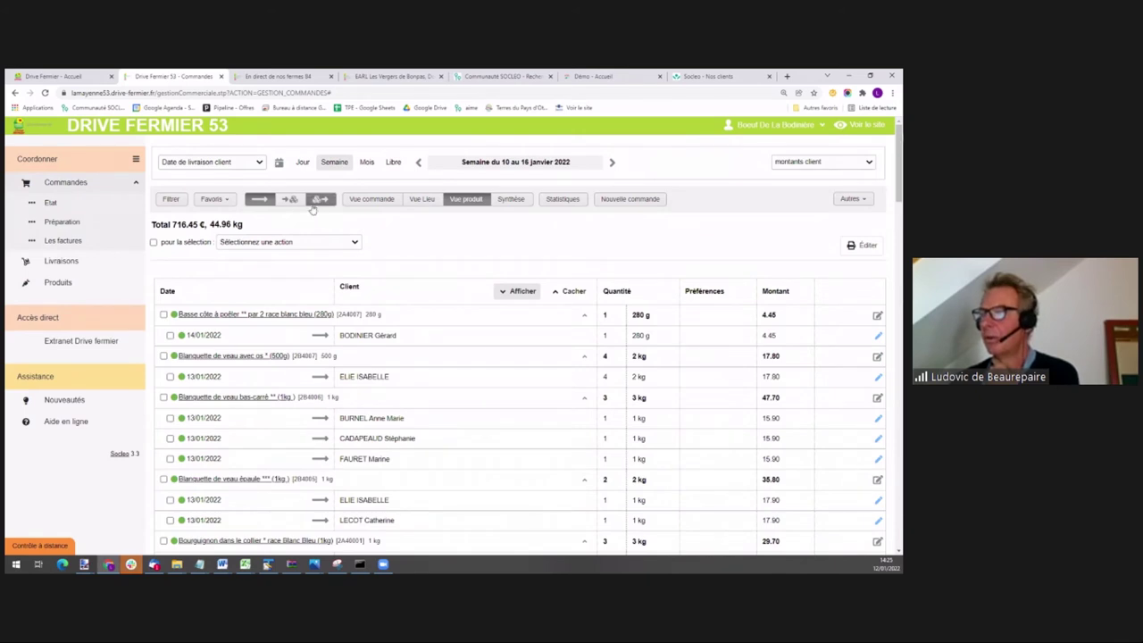
{"action": "left_click", "coordinate": [366, 162]}
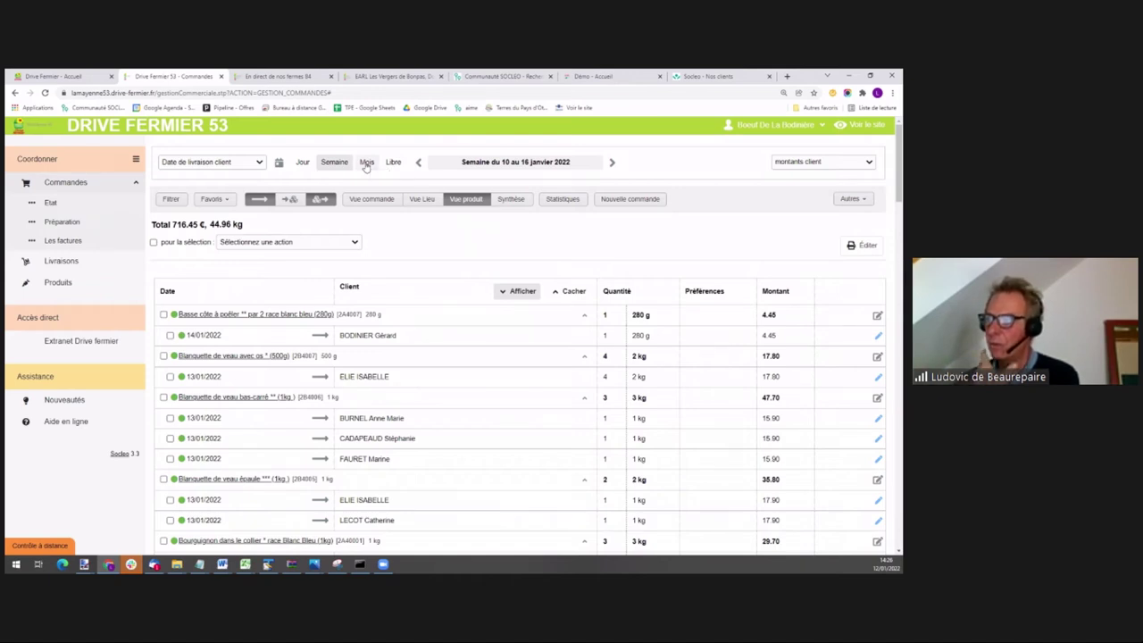
{"action": "left_click", "coordinate": [417, 162]}
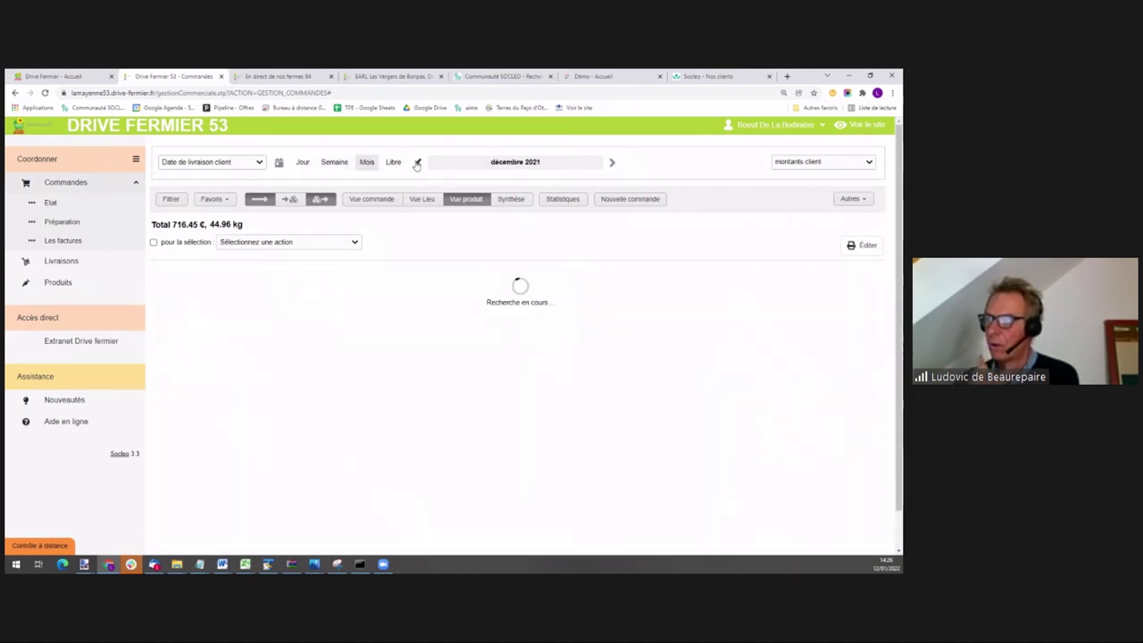
{"action": "left_click", "coordinate": [505, 199]}
- Open the sales statistics in a maximized window and examine the monthly sales amounts for 2021
{"action": "left_click", "coordinate": [562, 199]}
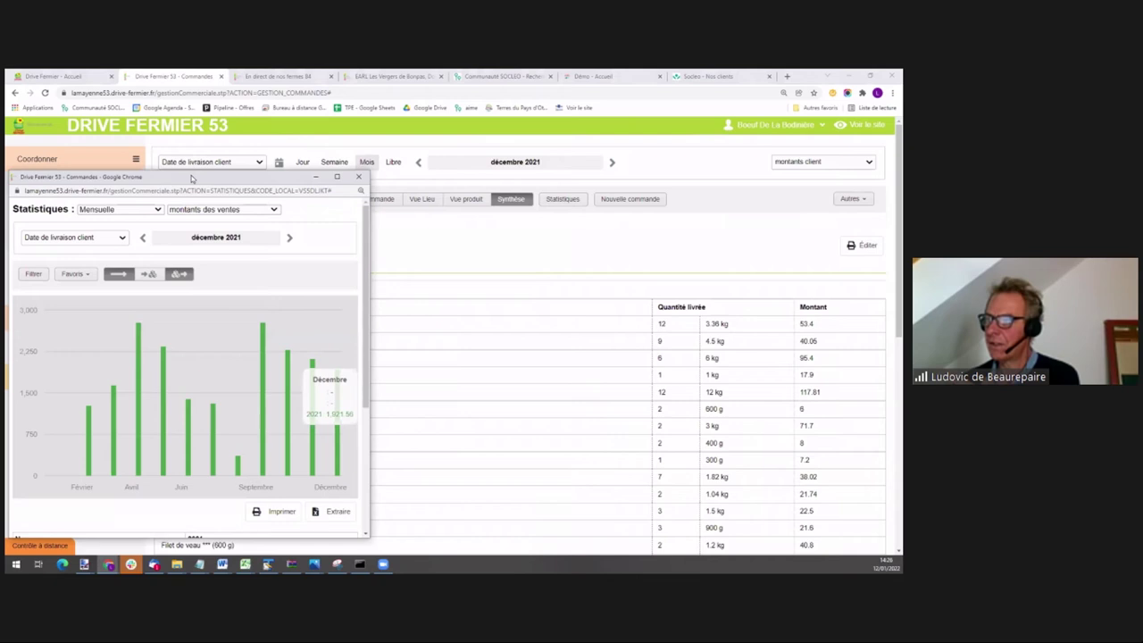
{"action": "left_click_drag", "start_coordinate": [378, 97], "coordinate": [381, 100]}
{"action": "double_click", "coordinate": [381, 100]}
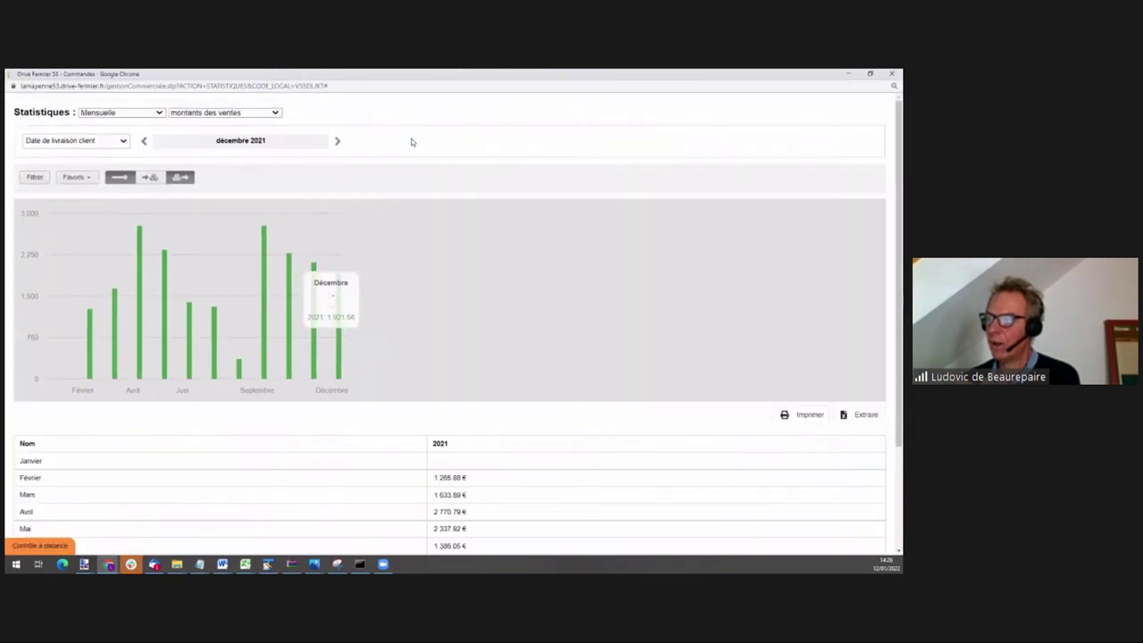
{"action": "scroll", "coordinate": [448, 283], "scroll_direction": "down", "scroll_amount": 3}
{"action": "scroll", "coordinate": [448, 282], "scroll_direction": "up", "scroll_amount": 3}
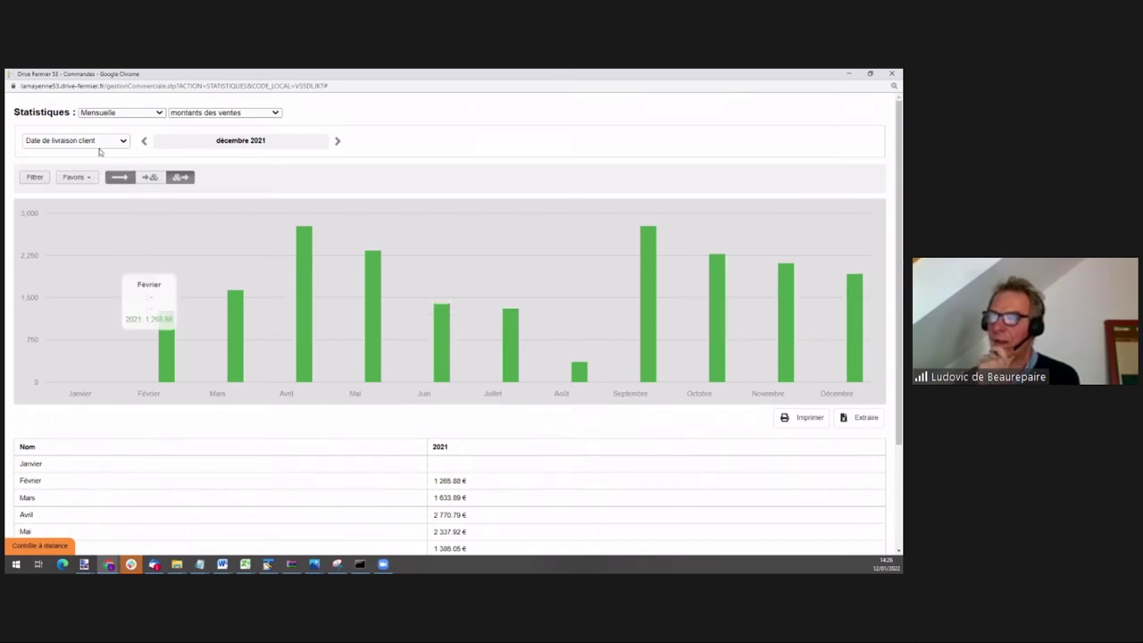
- Generate sales amount statistics per product for November 2021, showing the progression over the 2 previous months
{"action": "left_click", "coordinate": [130, 113]}
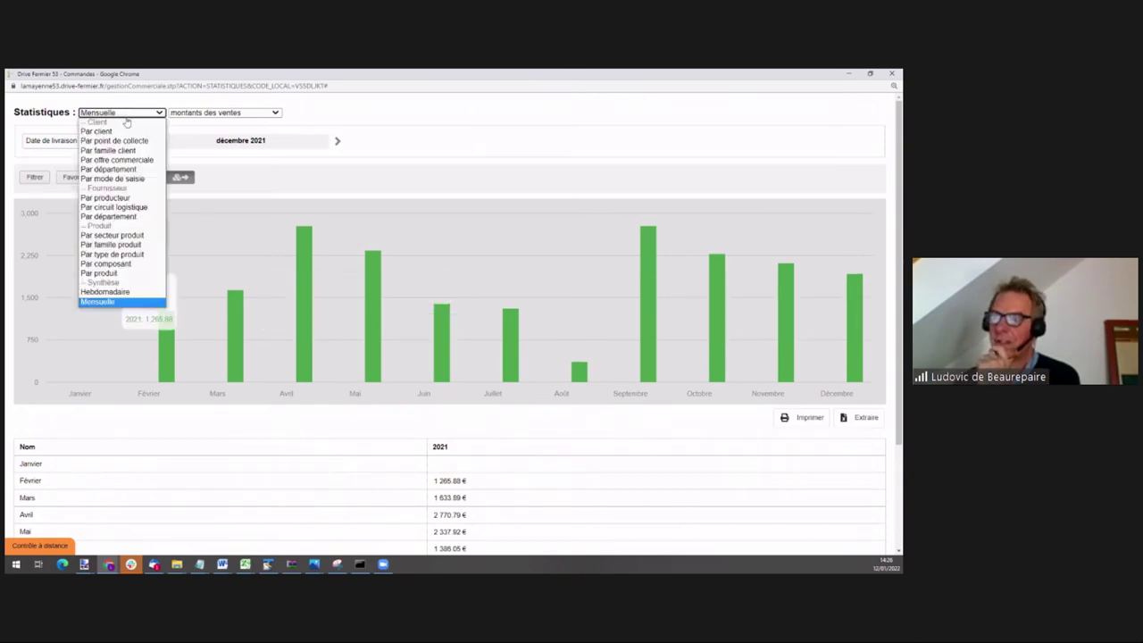
{"action": "left_click", "coordinate": [105, 273]}
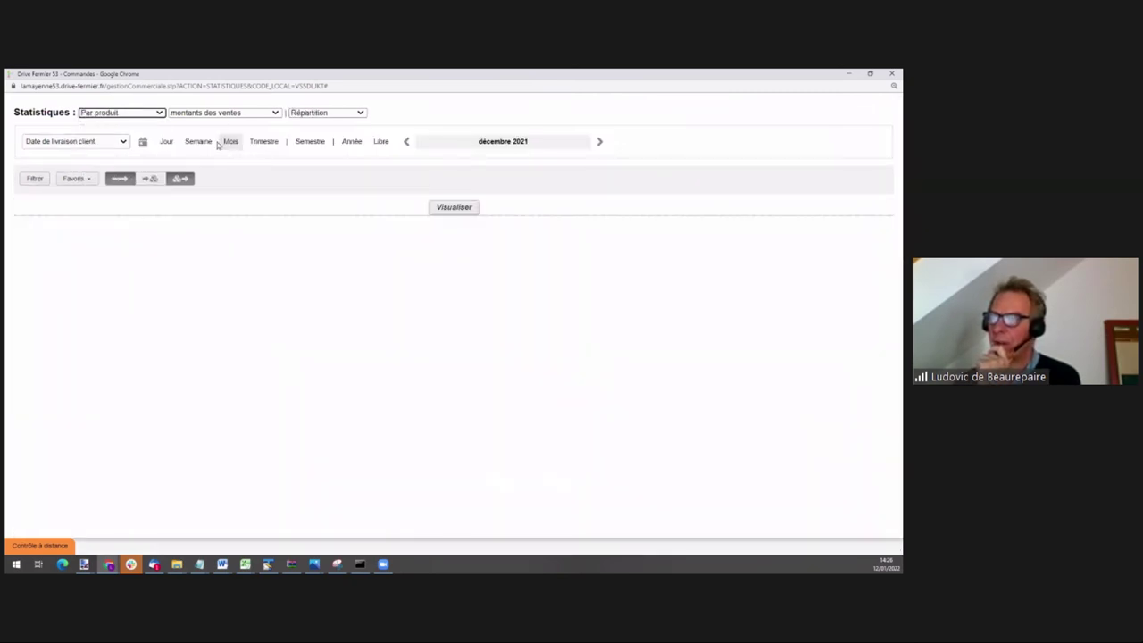
{"action": "left_click", "coordinate": [406, 141]}
{"action": "left_click", "coordinate": [308, 115]}
{"action": "left_click", "coordinate": [312, 136]}
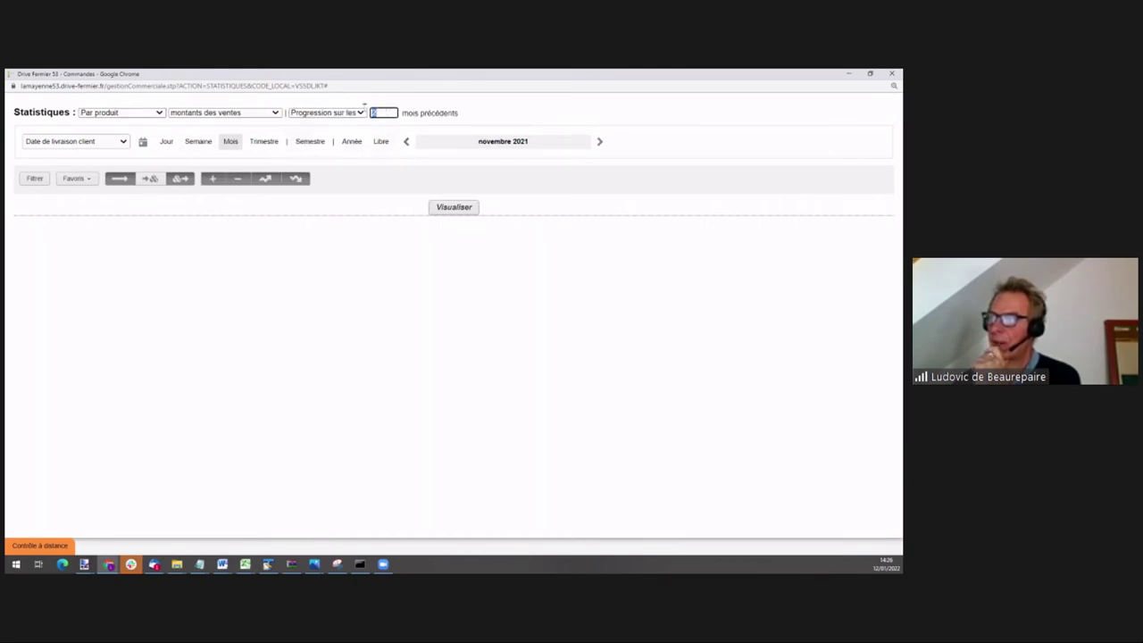
{"action": "left_click", "coordinate": [452, 207]}
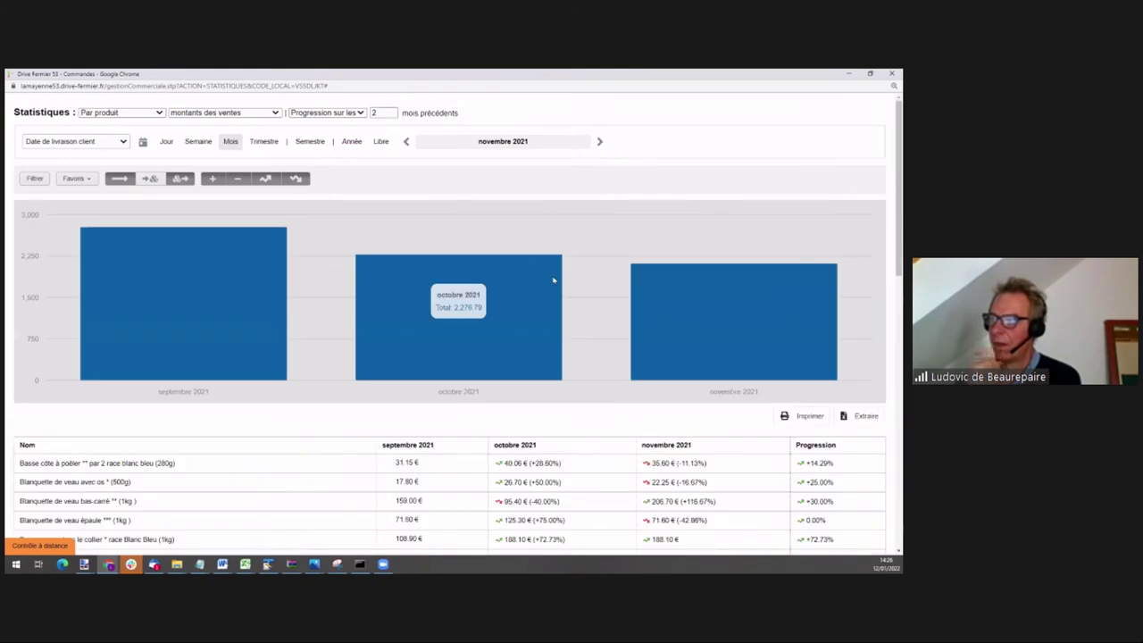
- Examine the per-product sales progression up to November 2021 and the available statistics measures, and close the statistics window
{"action": "scroll", "coordinate": [119, 364], "scroll_direction": "down", "scroll_amount": 3}
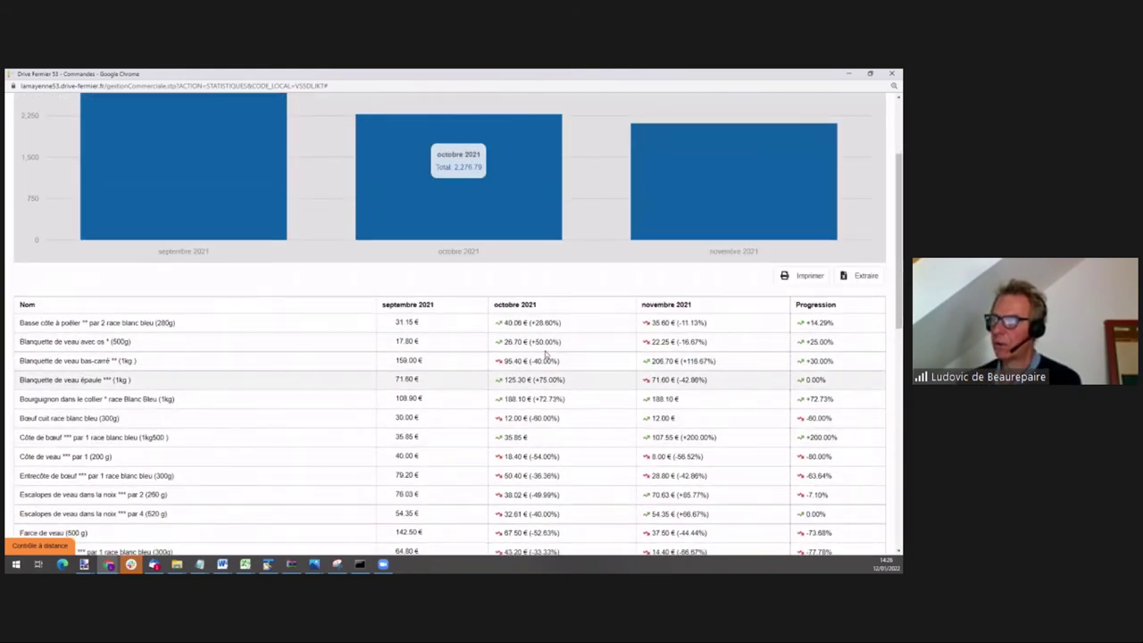
{"action": "scroll", "coordinate": [628, 370], "scroll_direction": "up", "scroll_amount": 3}
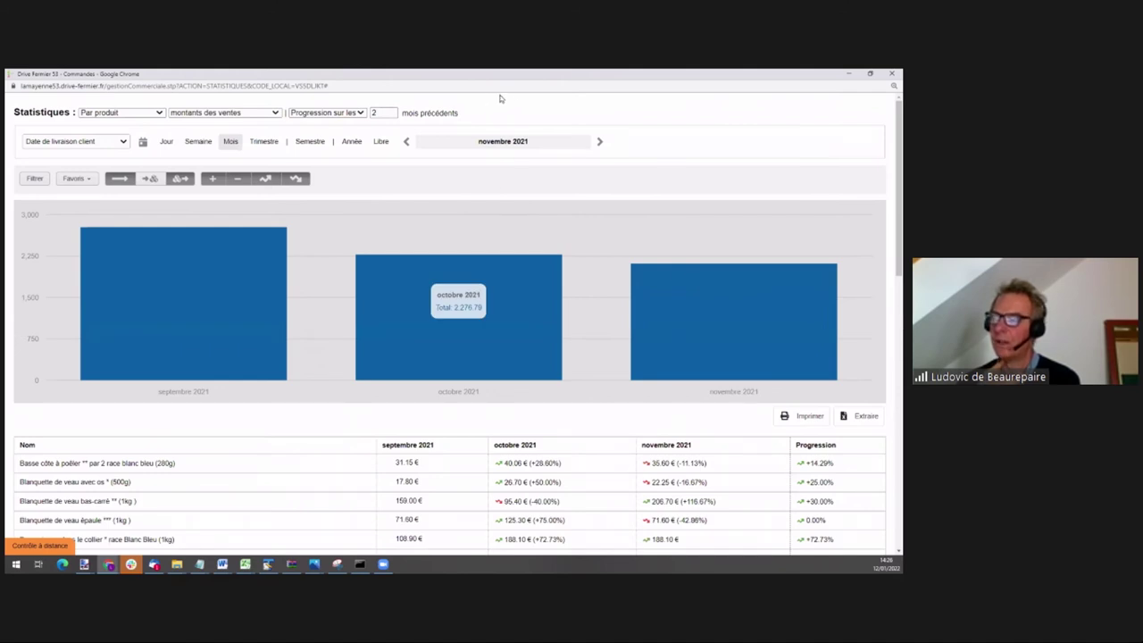
{"action": "left_click", "coordinate": [268, 116]}
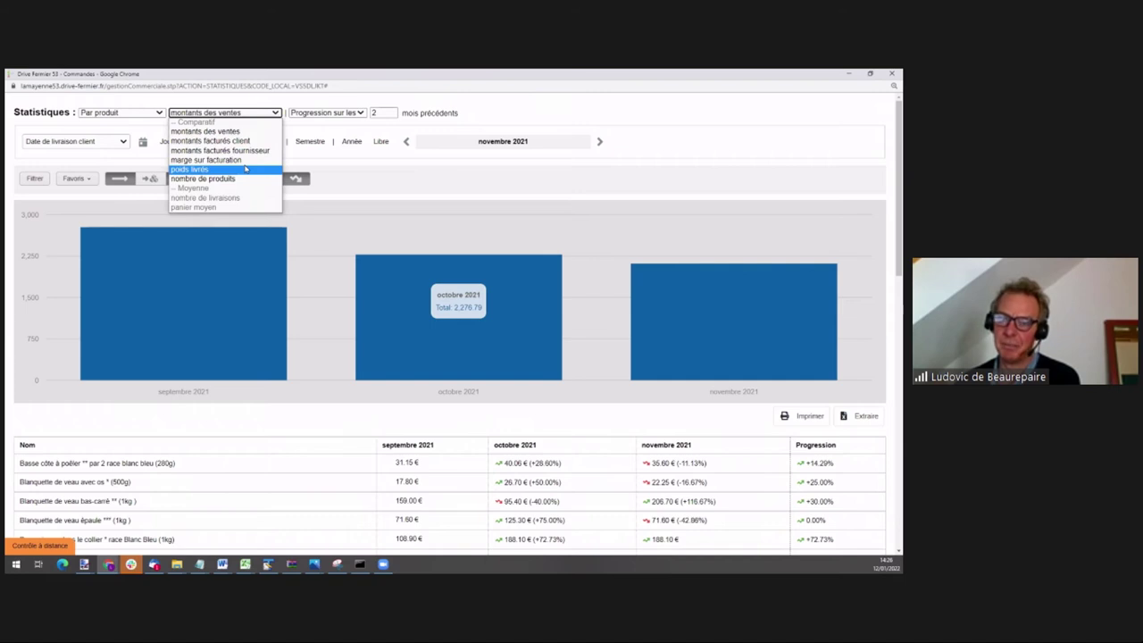
{"action": "left_click", "coordinate": [617, 120]}
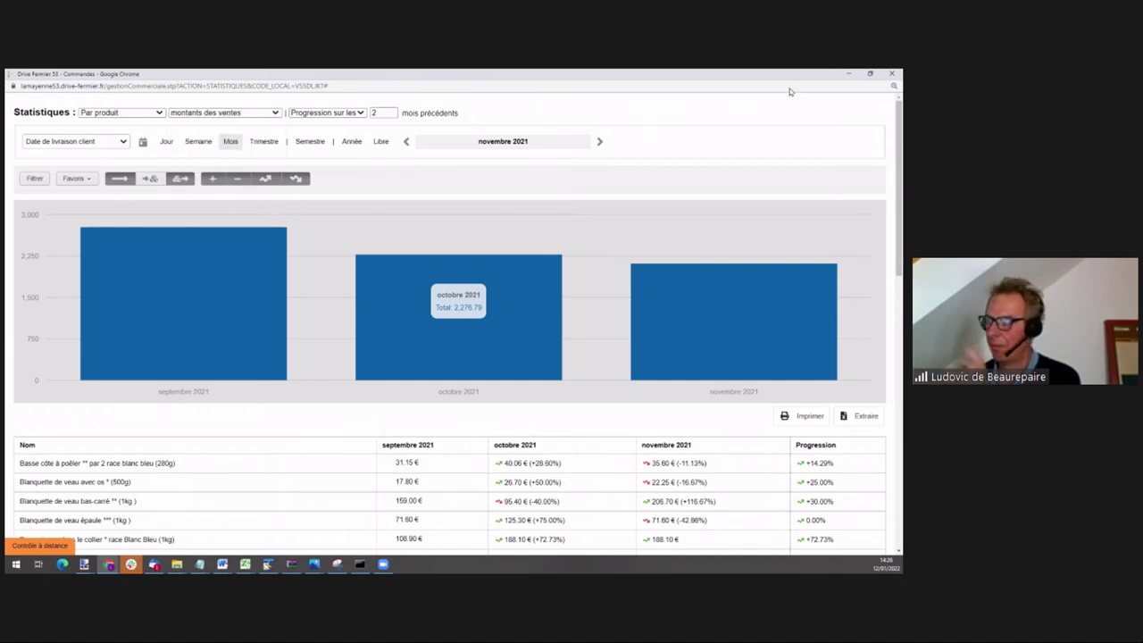
{"action": "left_click", "coordinate": [215, 116]}
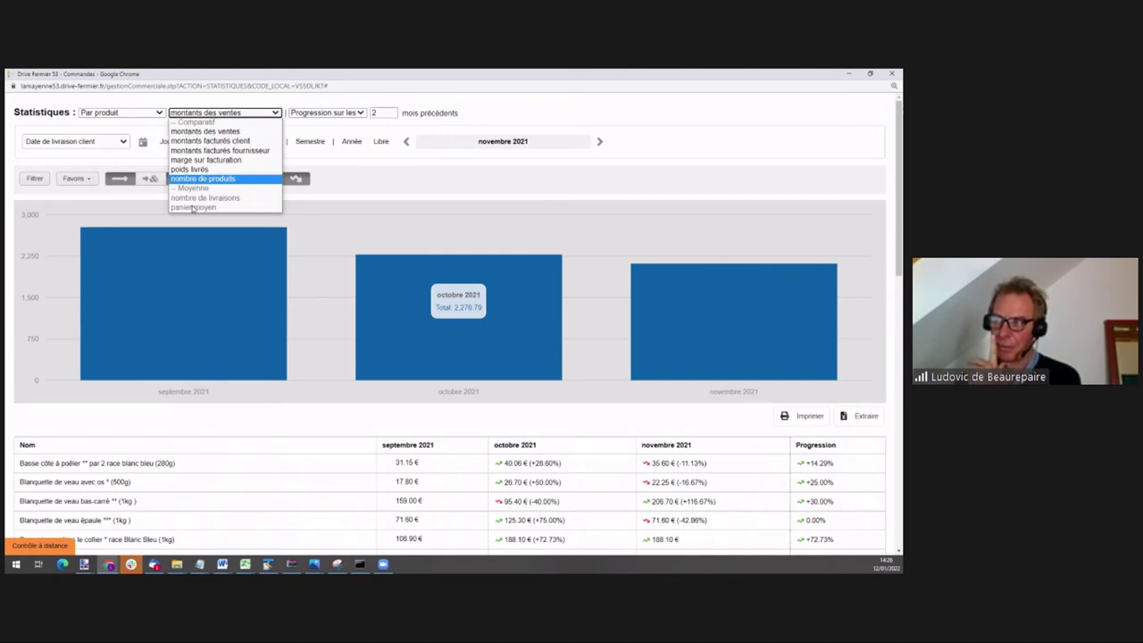
{"action": "left_click", "coordinate": [707, 113]}
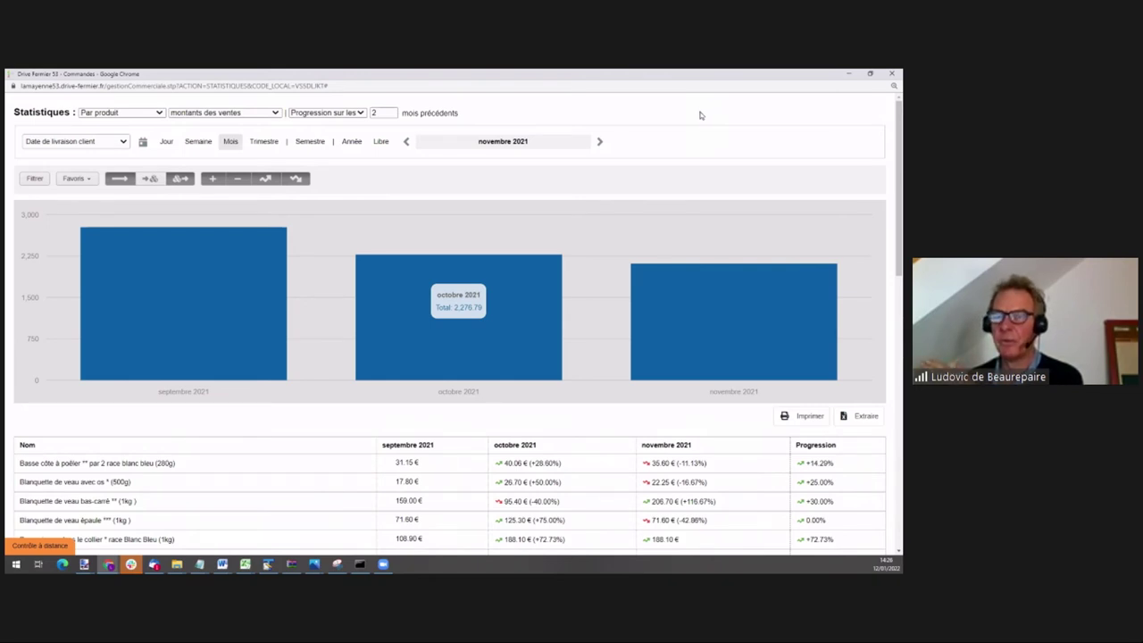
{"action": "left_click", "coordinate": [891, 73]}
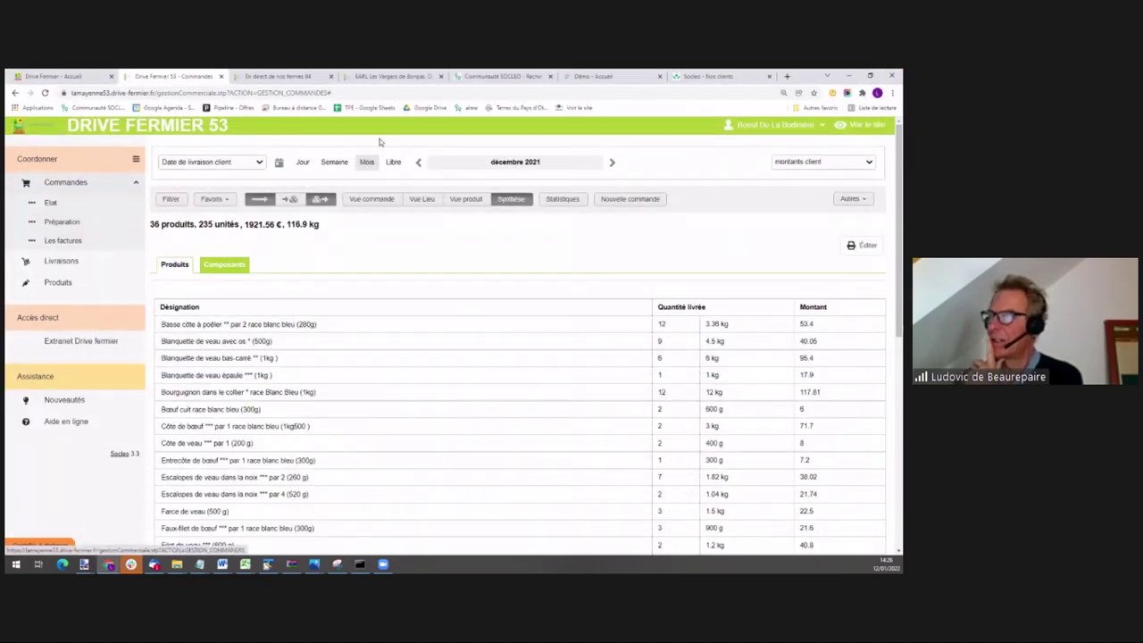
- Log out of the Boeuf de la Bodinière producer account and sign in with the coordinator's account
{"action": "left_click", "coordinate": [797, 127]}
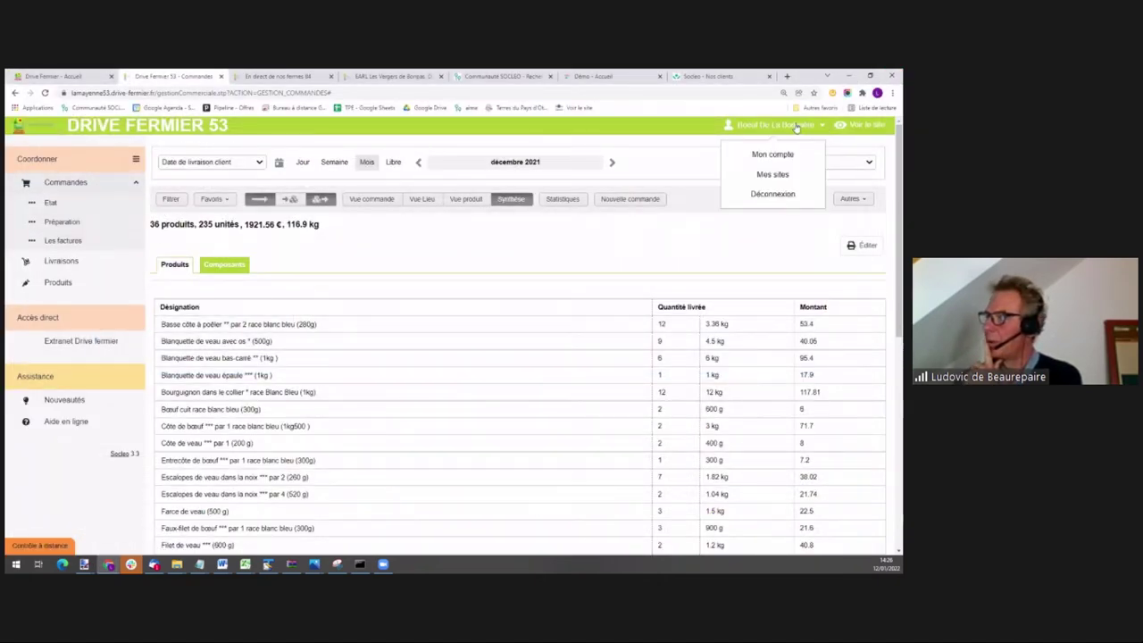
{"action": "left_click", "coordinate": [773, 196]}
{"action": "left_click", "coordinate": [463, 457]}
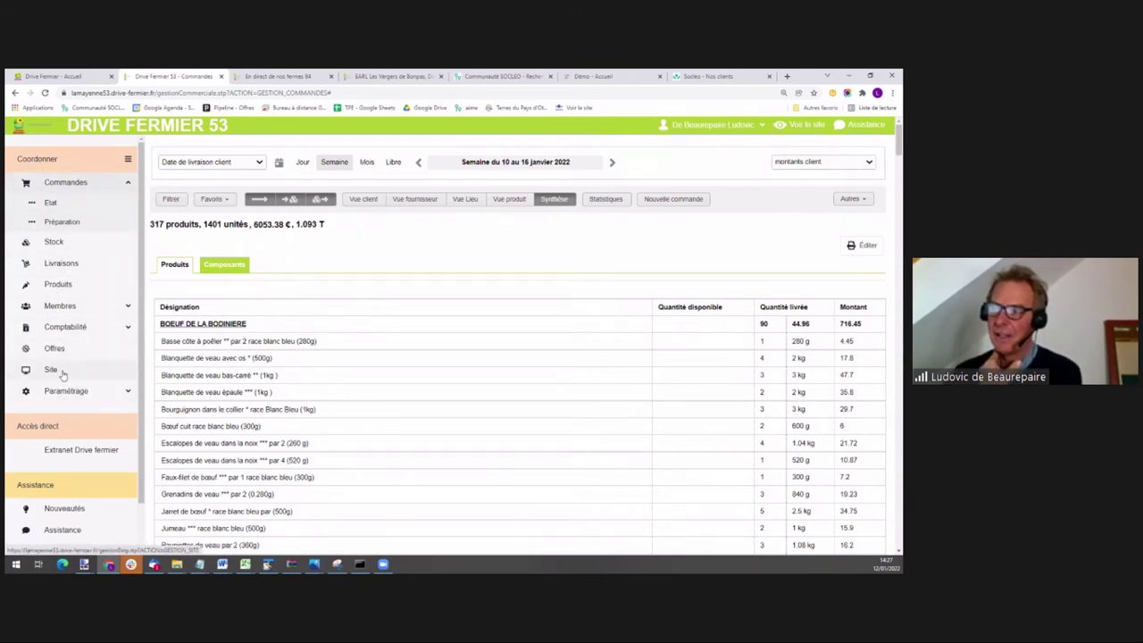
- Show the orders for the week of 10 to 16 January 2022 by customer, filtered to the 13/01/2022 delivery
{"action": "left_click", "coordinate": [365, 199]}
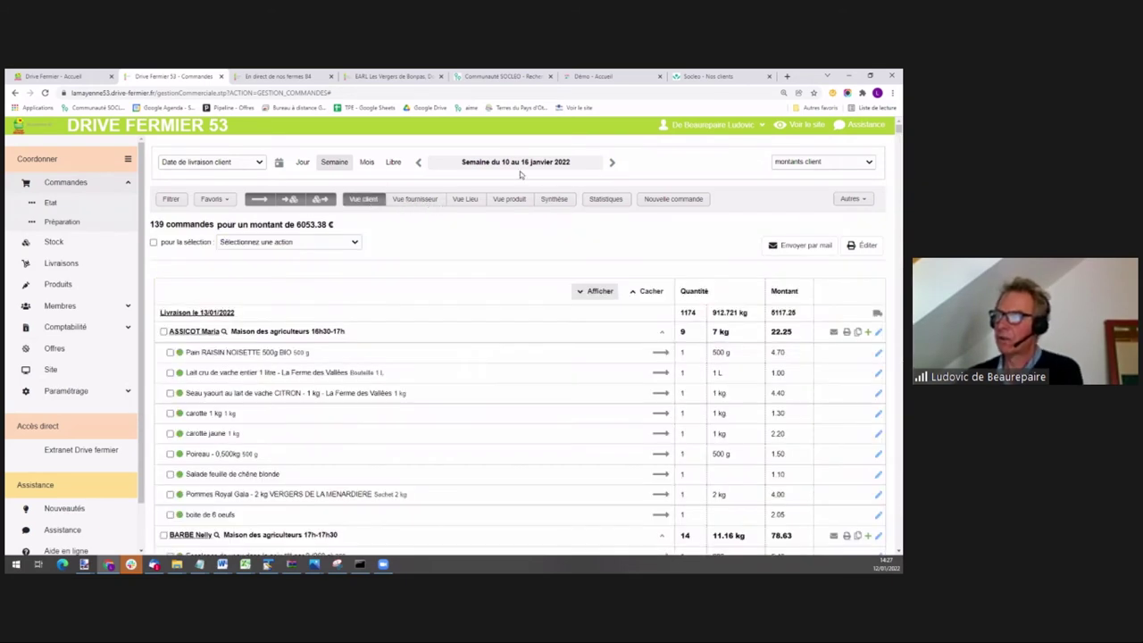
{"action": "left_click_drag", "start_coordinate": [476, 161], "coordinate": [585, 164]}
{"action": "left_click", "coordinate": [552, 178]}
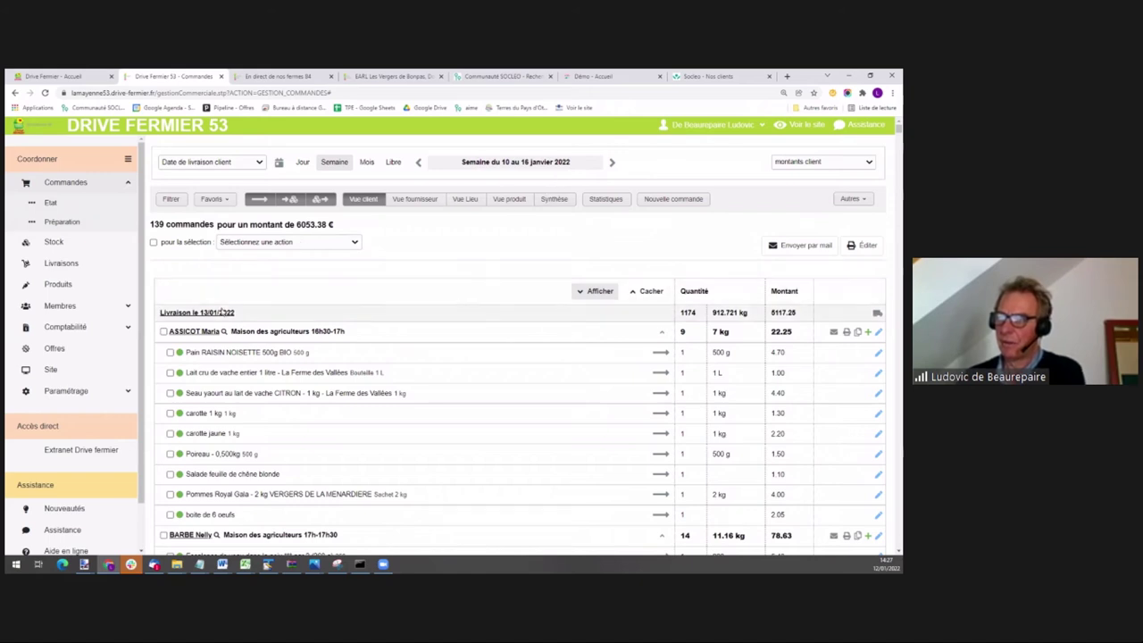
{"action": "double_click", "coordinate": [157, 223]}
{"action": "left_click", "coordinate": [192, 223]}
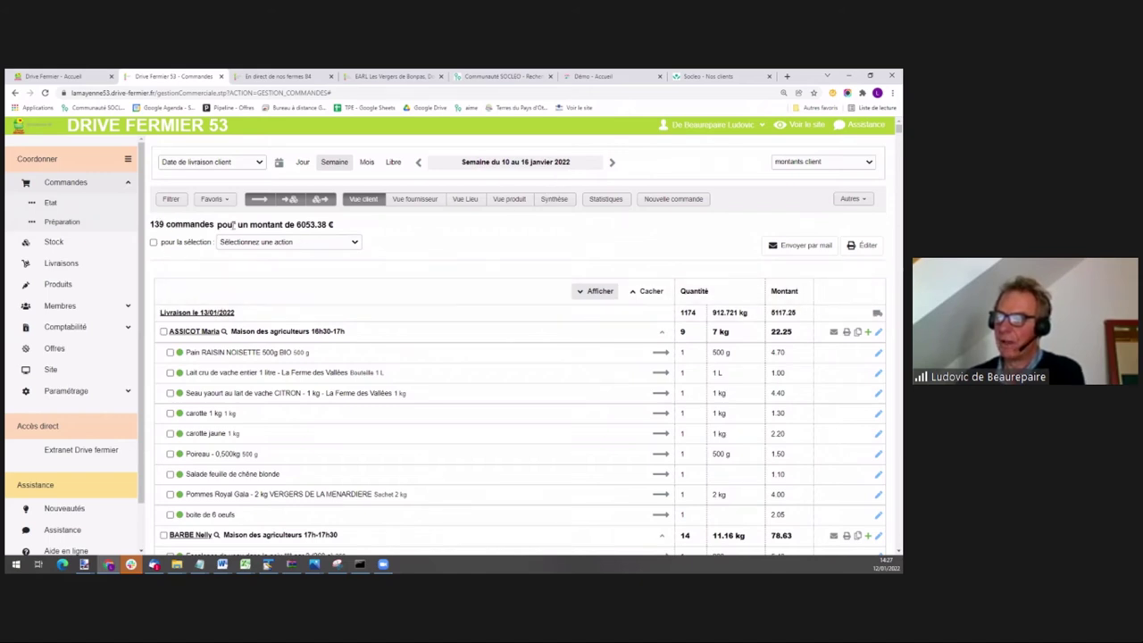
{"action": "left_click", "coordinate": [203, 314]}
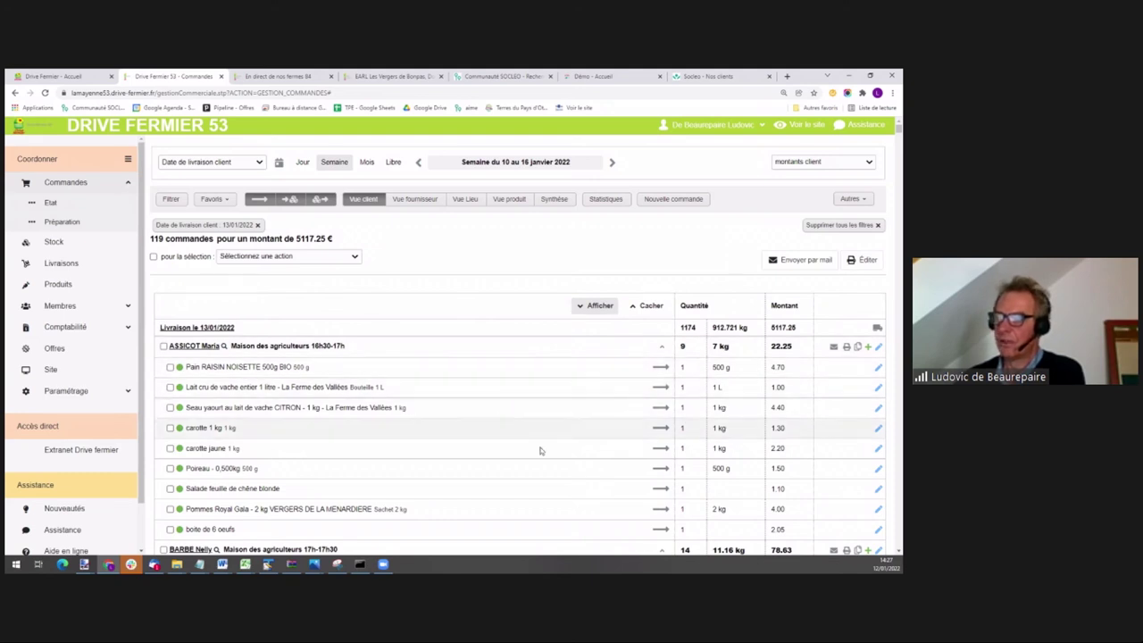
- Generate the customer delivery notes for the 13/01/2022 orders and check the preparation number on the second note
{"action": "left_click", "coordinate": [865, 260]}
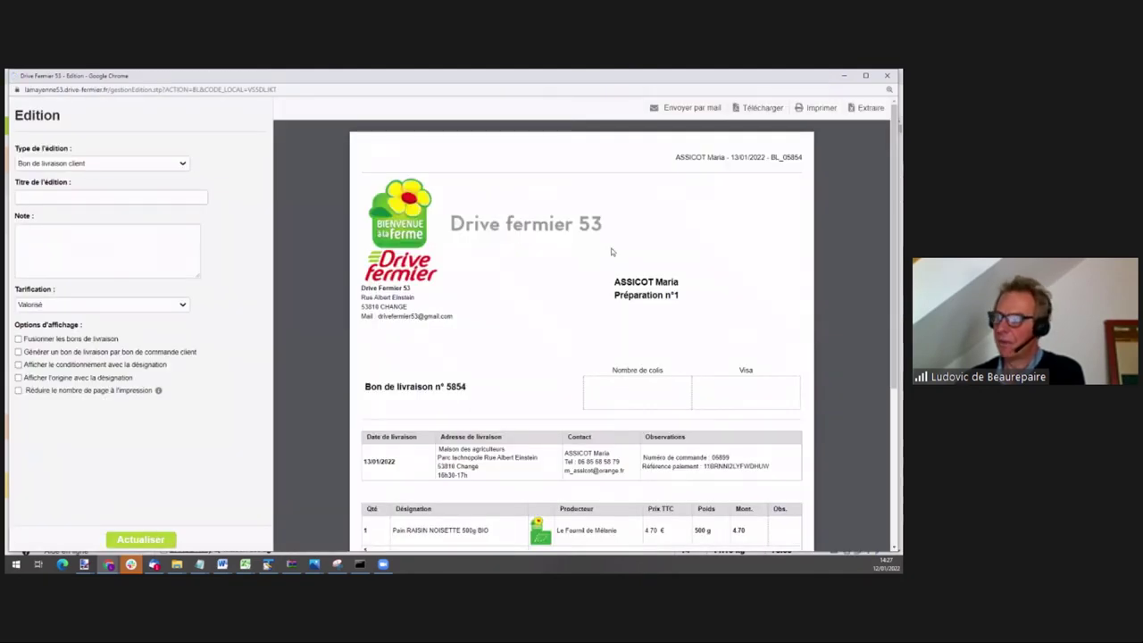
{"action": "scroll", "coordinate": [610, 268], "scroll_direction": "down", "scroll_amount": 3}
{"action": "scroll", "coordinate": [610, 272], "scroll_direction": "down", "scroll_amount": 5}
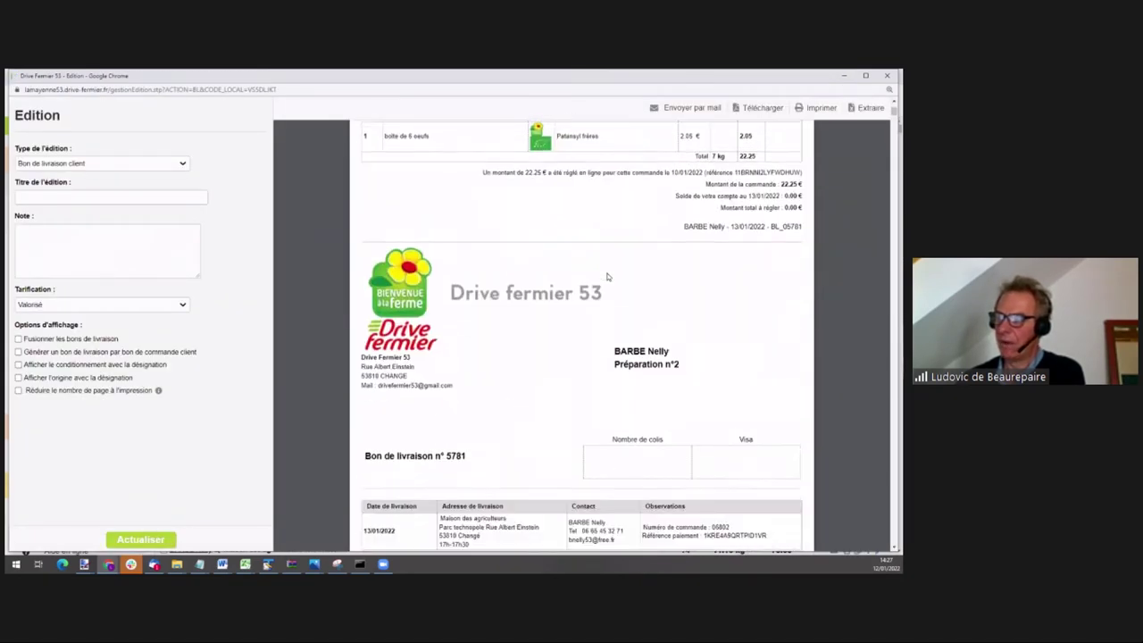
{"action": "left_click_drag", "start_coordinate": [615, 323], "coordinate": [687, 325]}
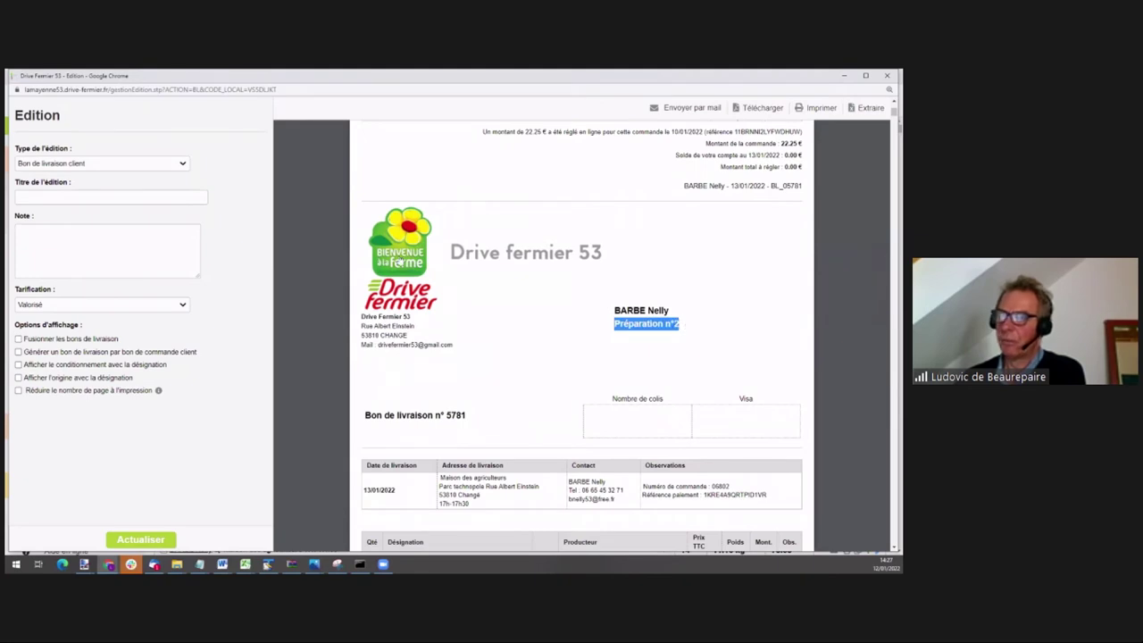
- Generate the preparation slips (Bon de préparation) by delivery, with the preparation number displayed
{"action": "left_click", "coordinate": [71, 165]}
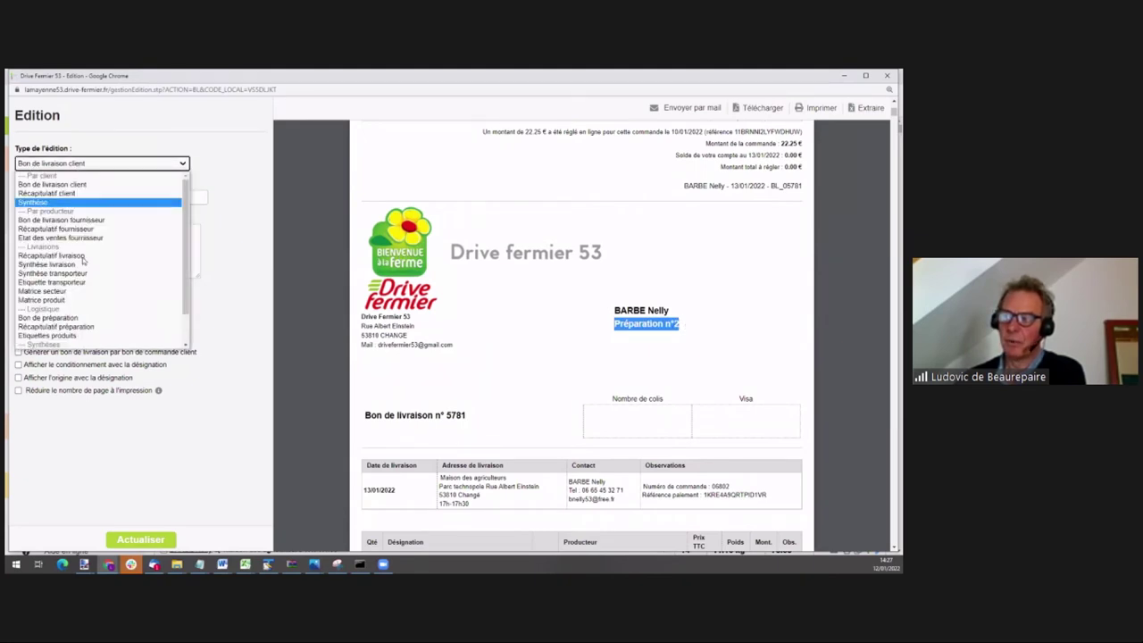
{"action": "left_click", "coordinate": [79, 320]}
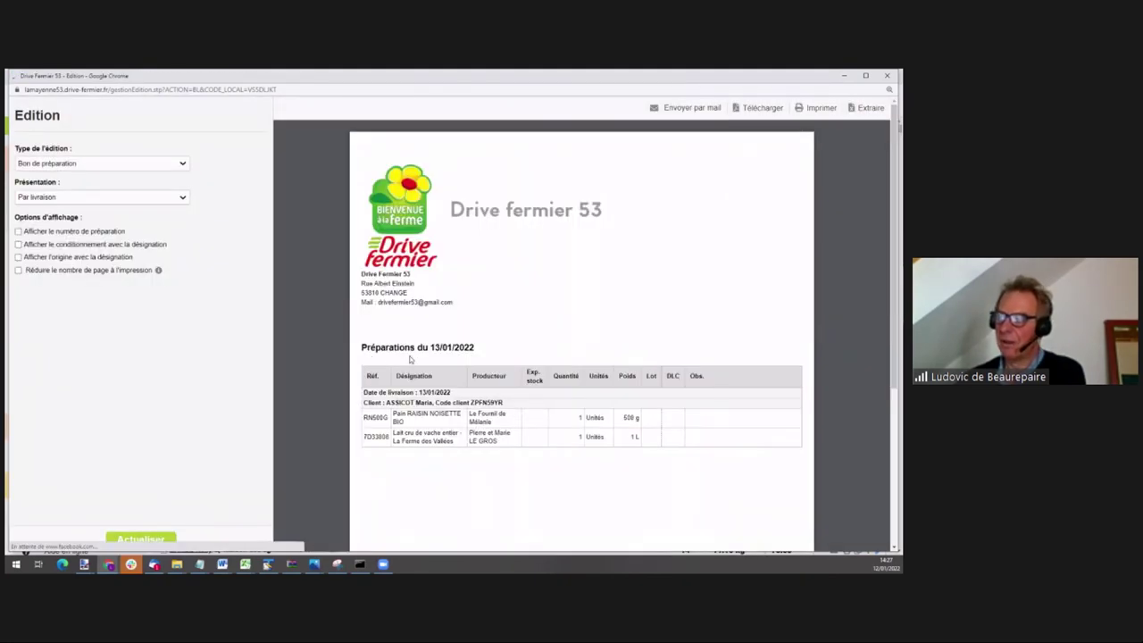
{"action": "scroll", "coordinate": [482, 366], "scroll_direction": "down", "scroll_amount": 5}
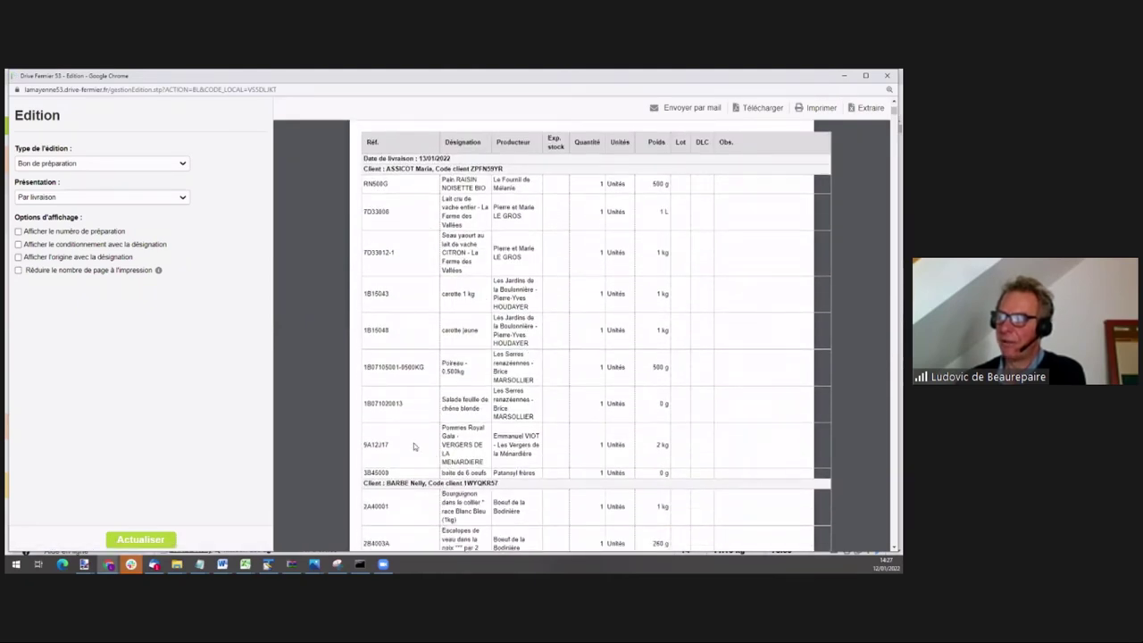
{"action": "left_click", "coordinate": [18, 231]}
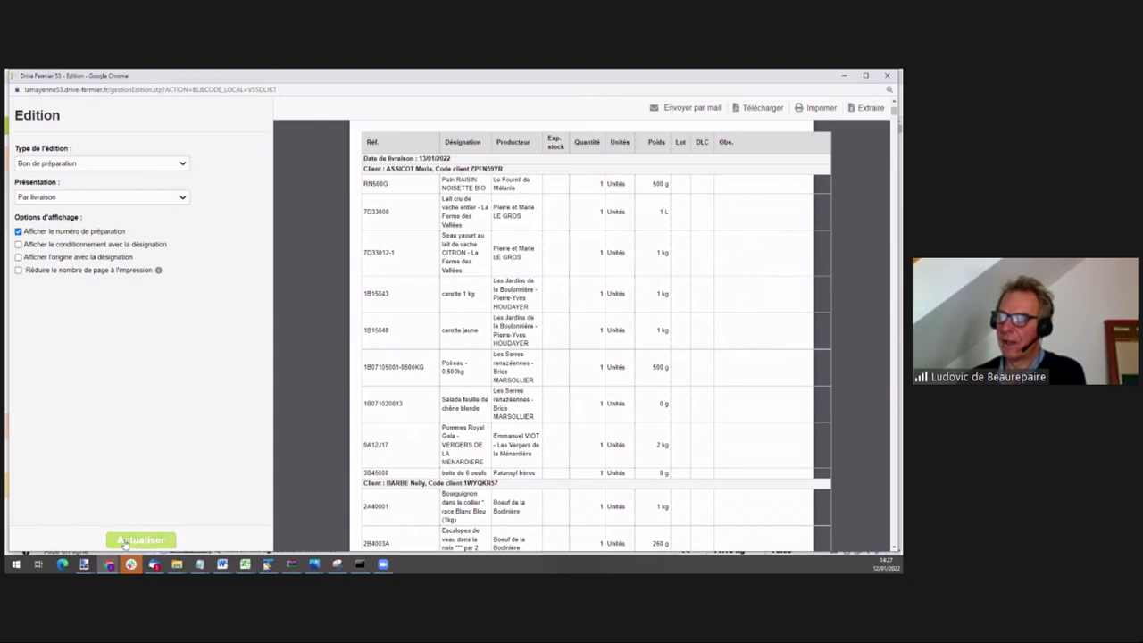
{"action": "left_click", "coordinate": [126, 540]}
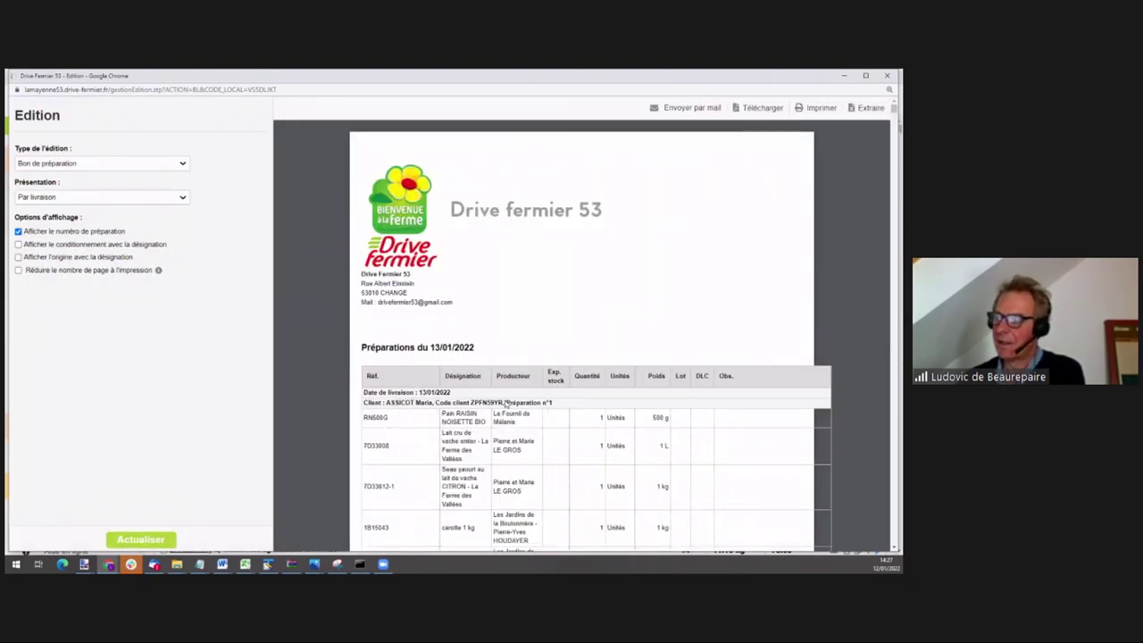
- Check the preparation number beside each customer on the preparation slips and close the edition window
{"action": "left_click_drag", "start_coordinate": [510, 405], "coordinate": [558, 407]}
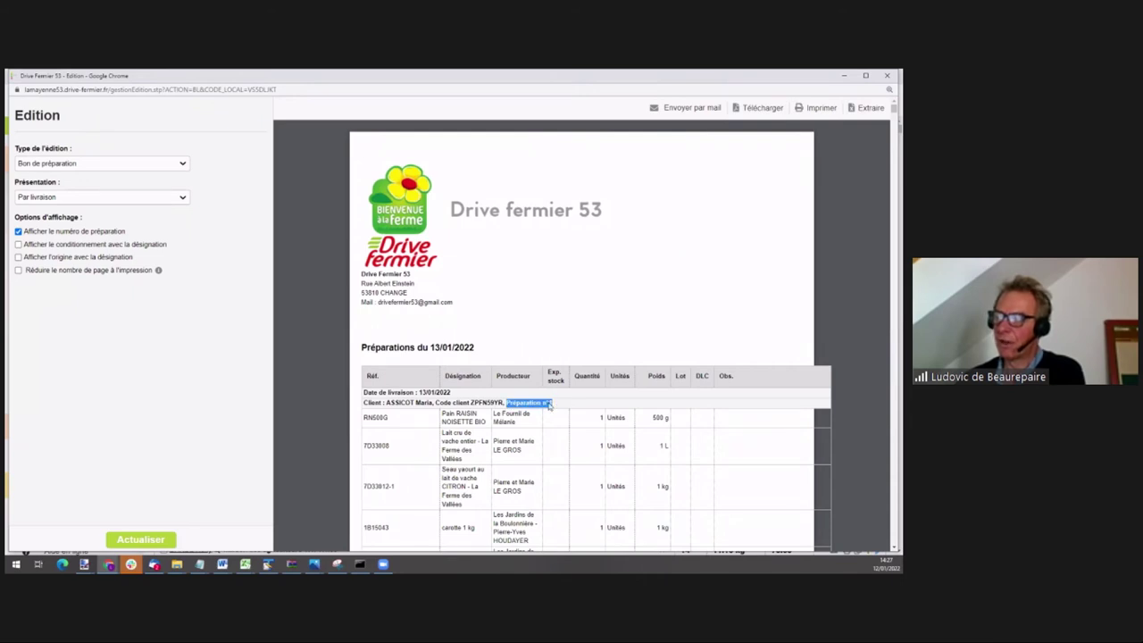
{"action": "left_click", "coordinate": [555, 405]}
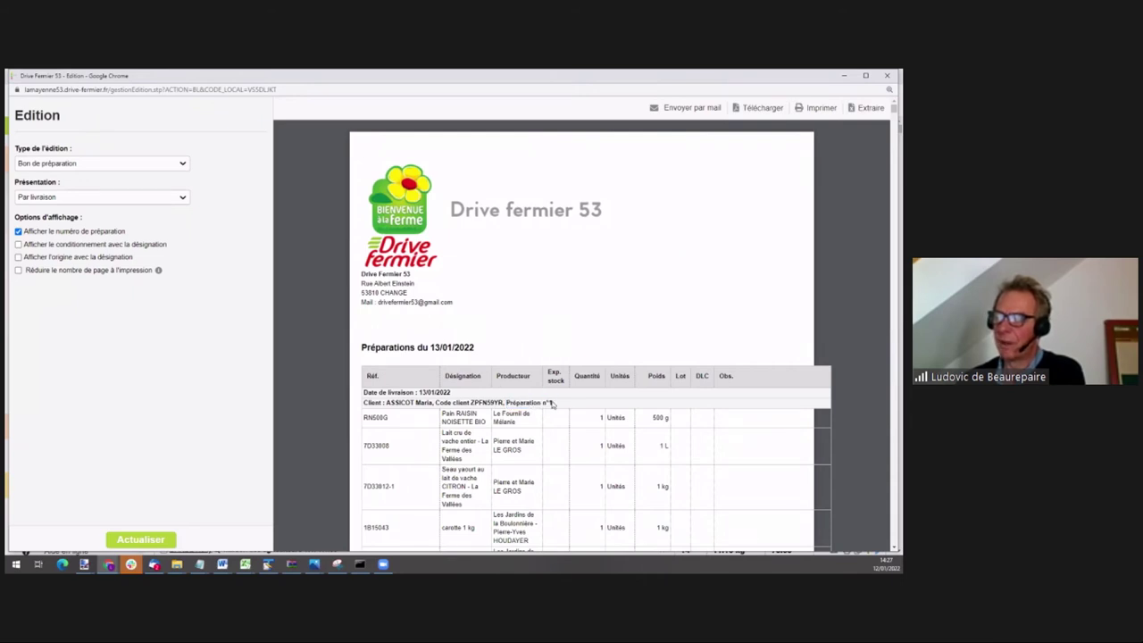
{"action": "scroll", "coordinate": [553, 404], "scroll_direction": "down", "scroll_amount": 3}
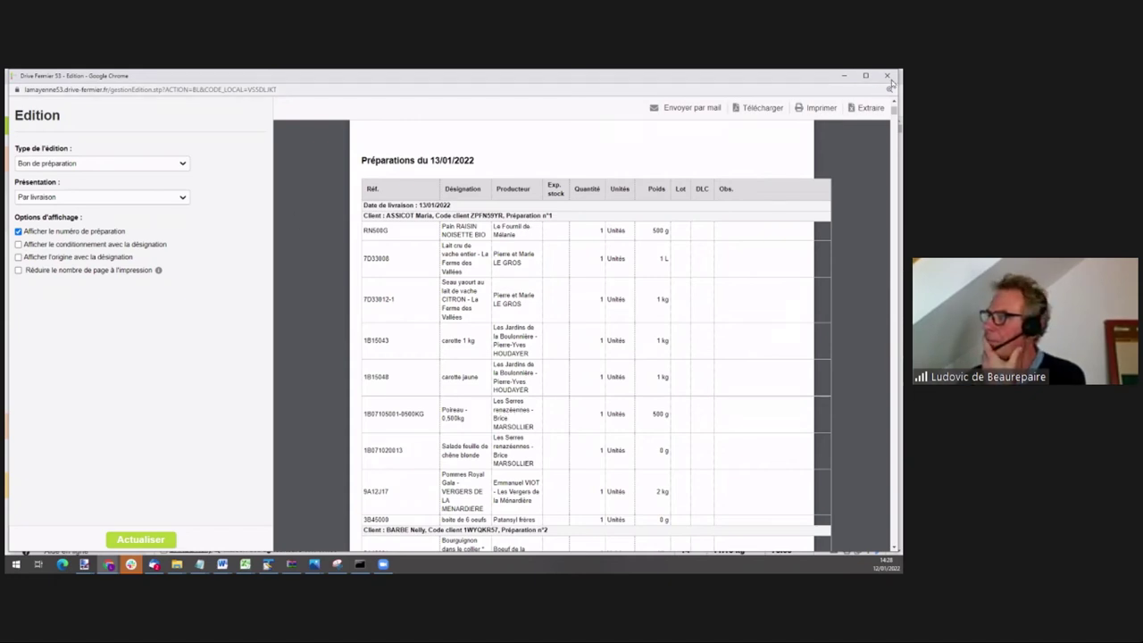
{"action": "key", "text": "ctrl+w"}
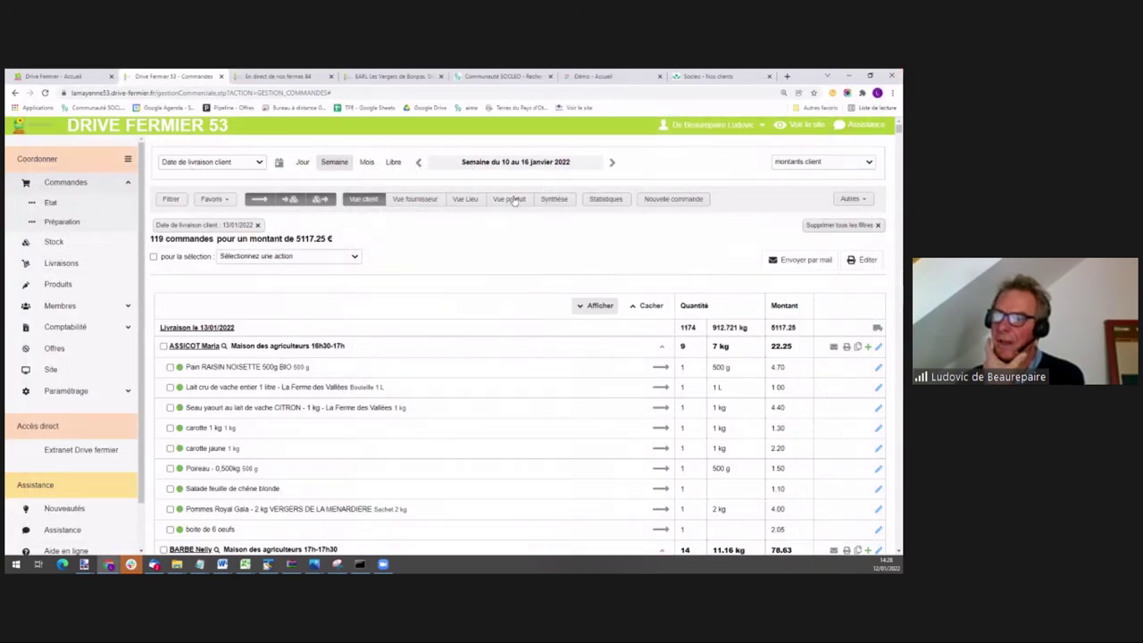
- Select all the filtered orders, review the batch actions available for them, and clear the selection
{"action": "left_click", "coordinate": [153, 256]}
{"action": "left_click", "coordinate": [277, 258]}
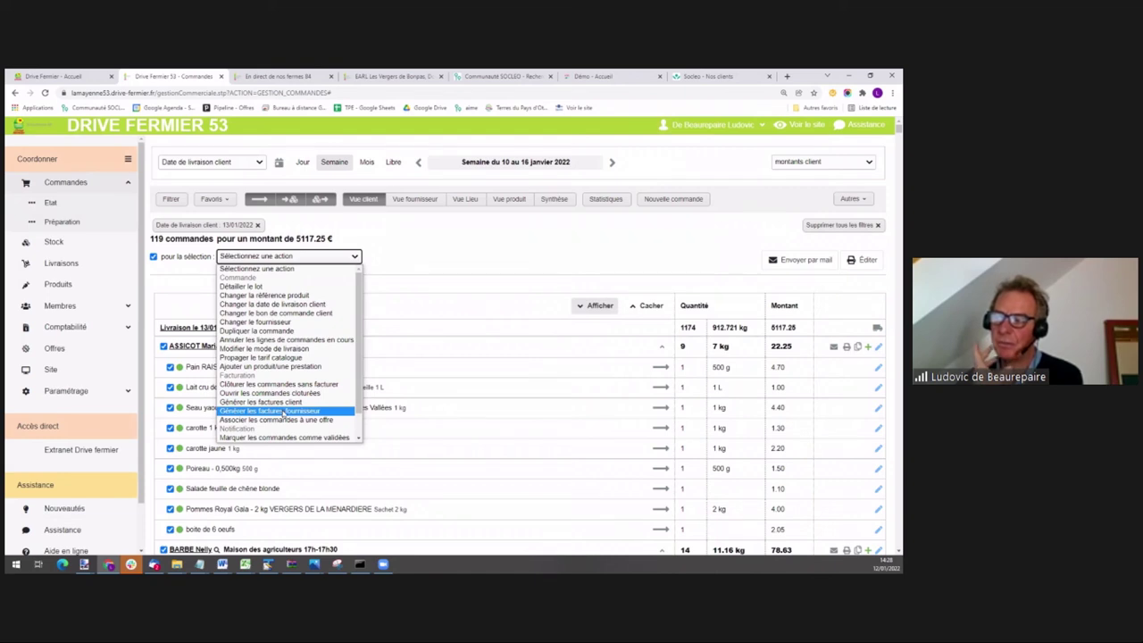
{"action": "left_click", "coordinate": [446, 272]}
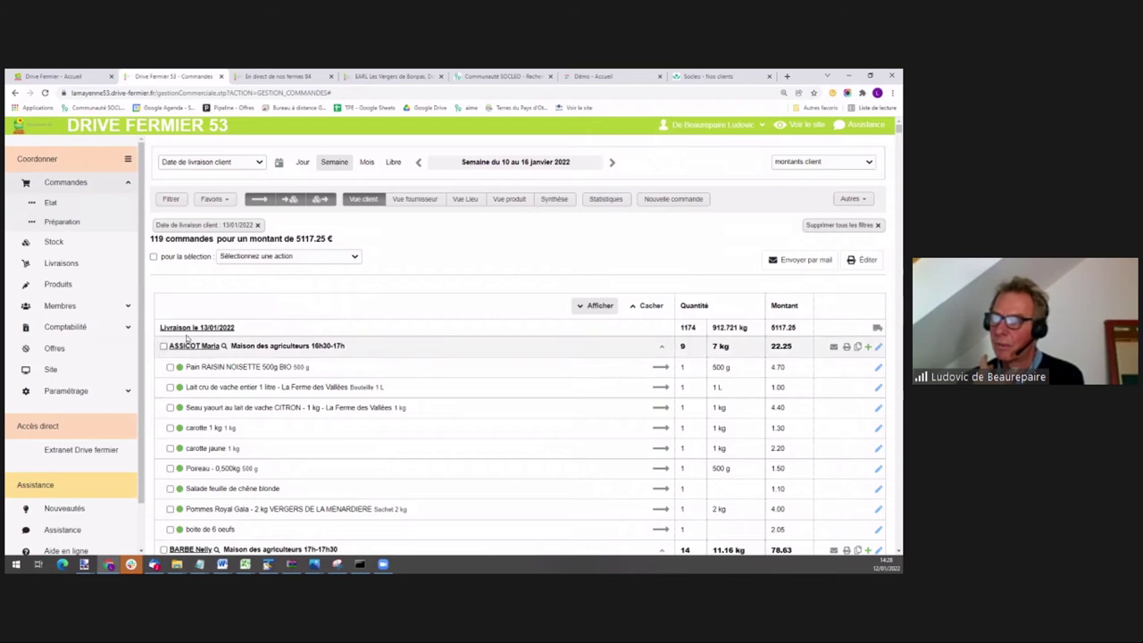
- In the first customer's batch details, try delivered quantity 0 for Lait cru de vache entier and Poireau, and cancel
{"action": "left_click", "coordinate": [289, 259]}
{"action": "left_click", "coordinate": [268, 286]}
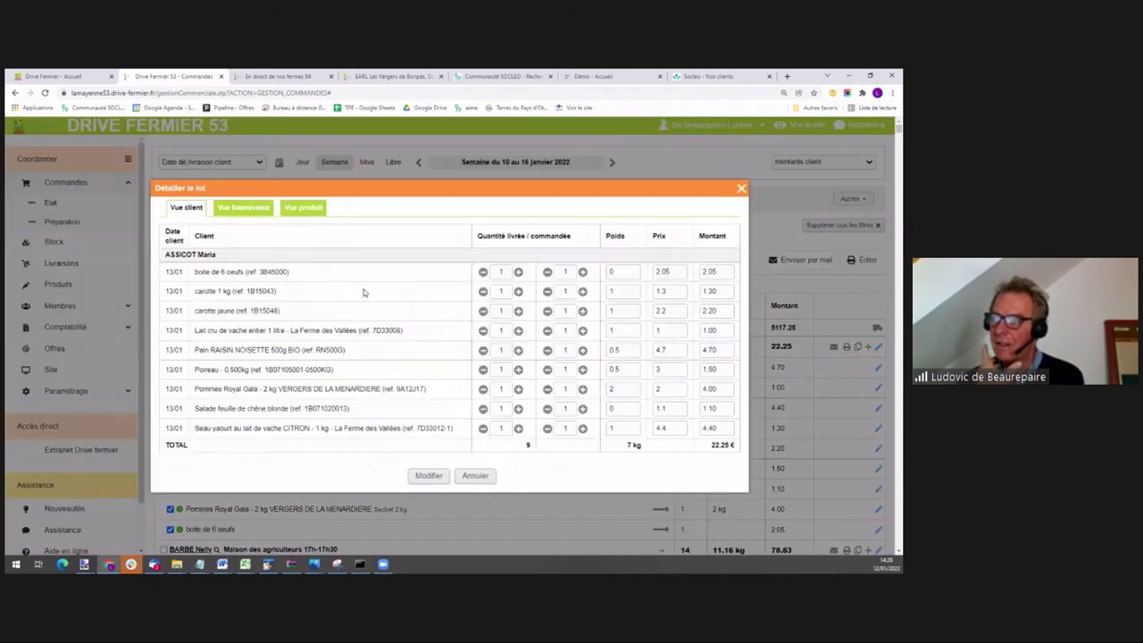
{"action": "left_click", "coordinate": [482, 330]}
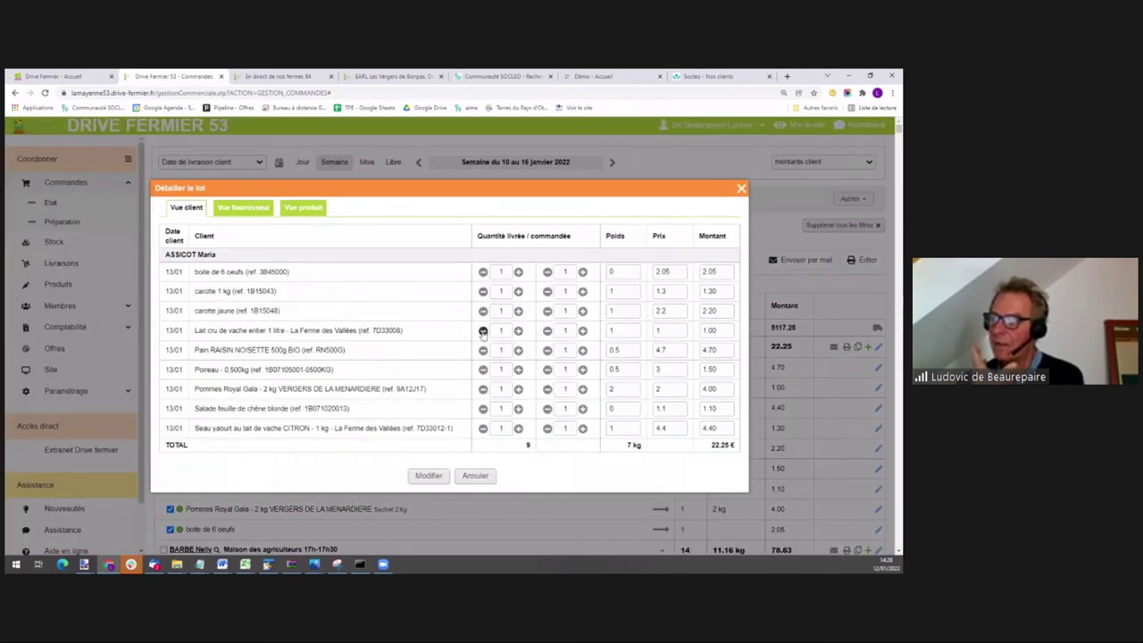
{"action": "left_click", "coordinate": [482, 369]}
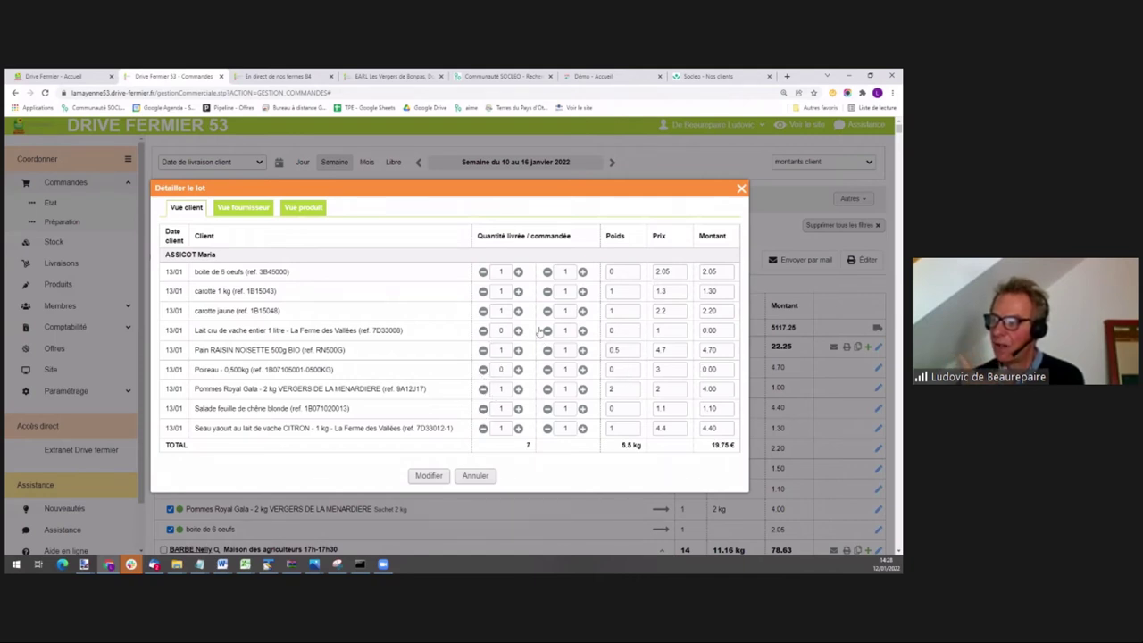
{"action": "left_click", "coordinate": [481, 476]}
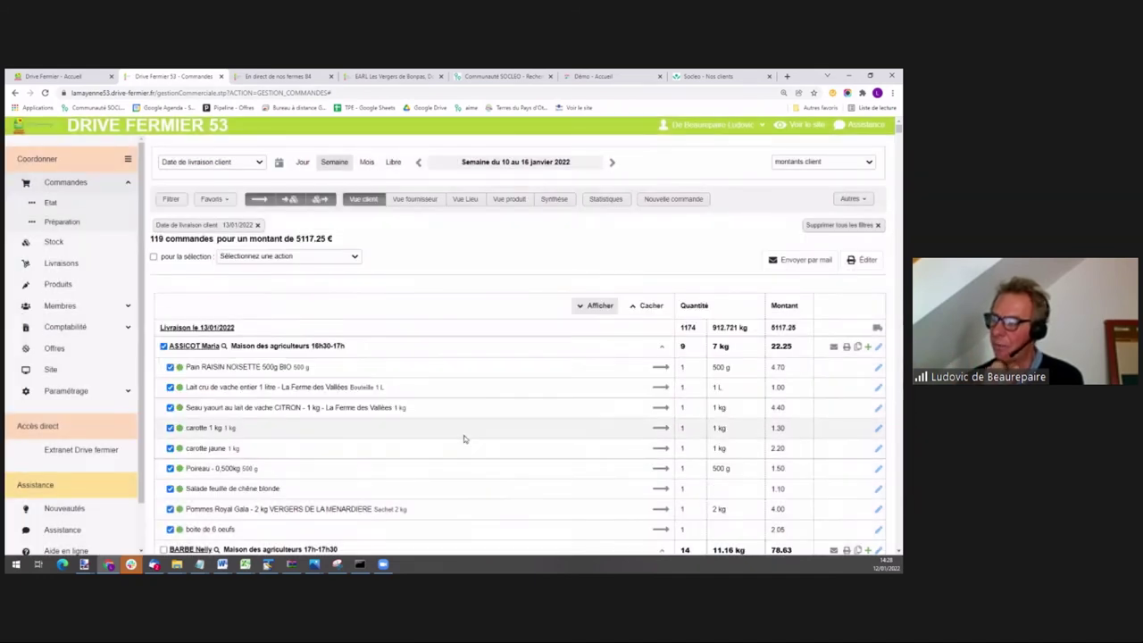
- Display the January 2022 customer payments in accounting, followed by the supplier payments
{"action": "left_click", "coordinate": [82, 327]}
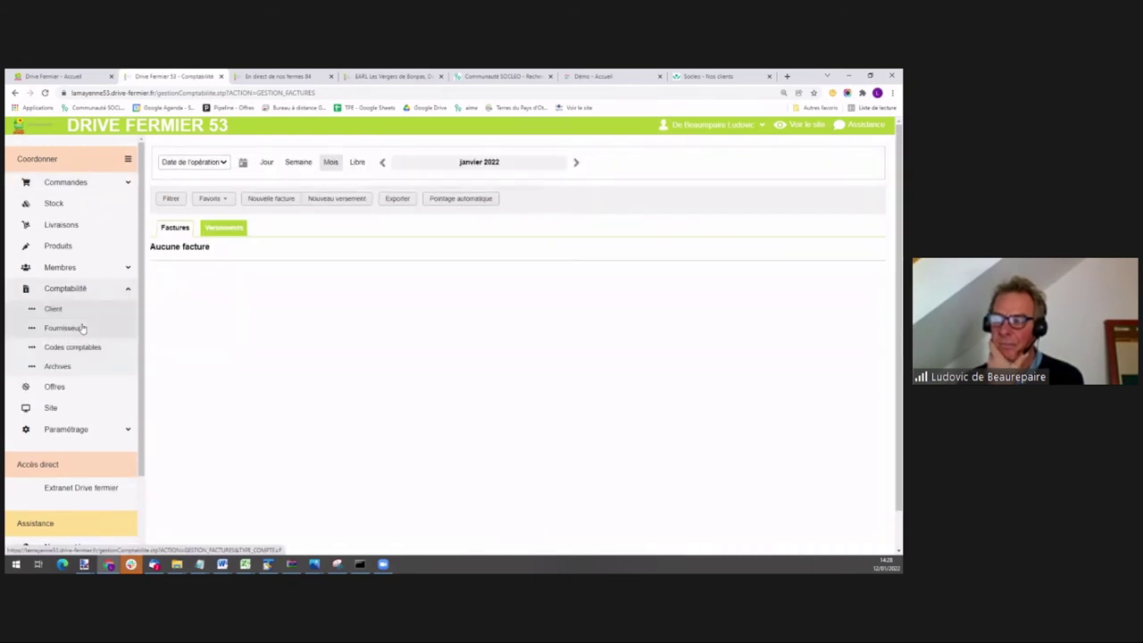
{"action": "left_click", "coordinate": [59, 308]}
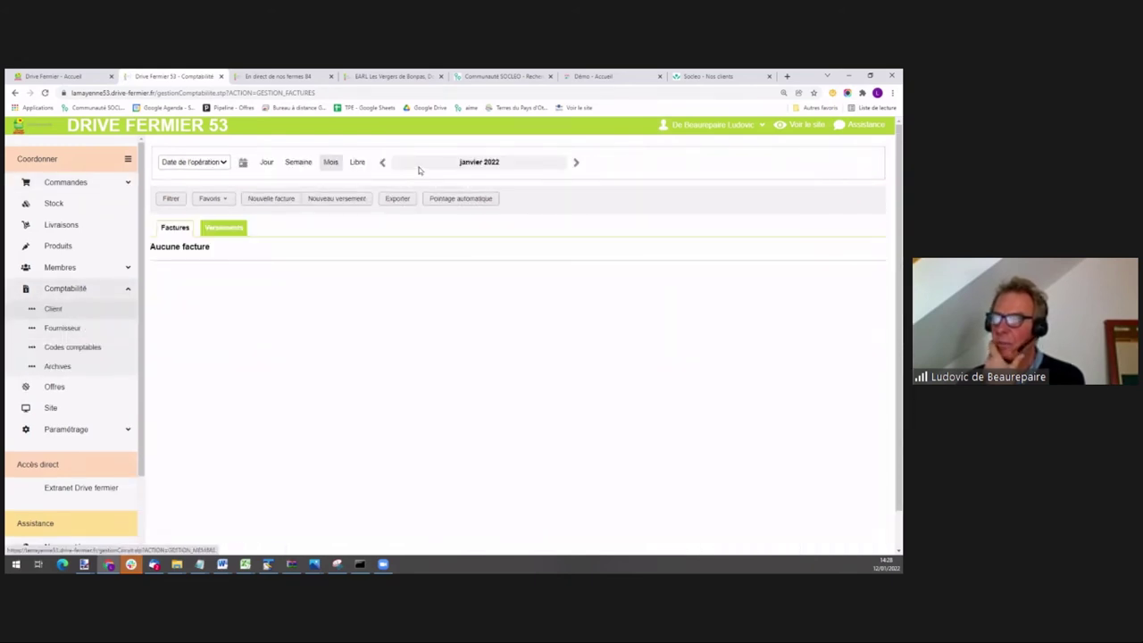
{"action": "left_click", "coordinate": [225, 228]}
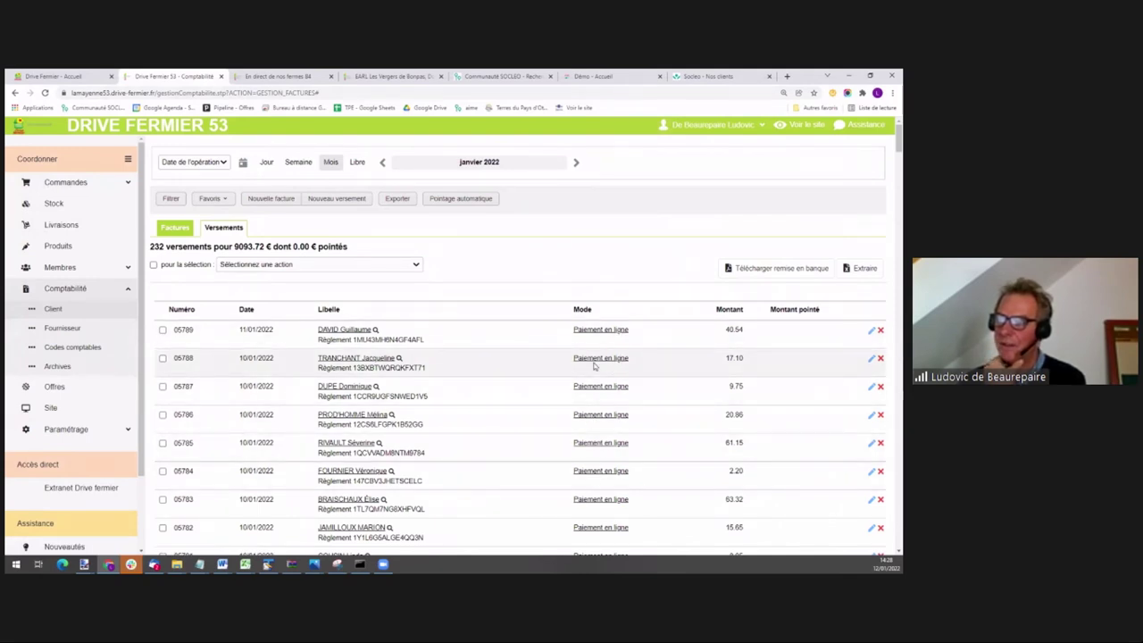
{"action": "left_click", "coordinate": [63, 329]}
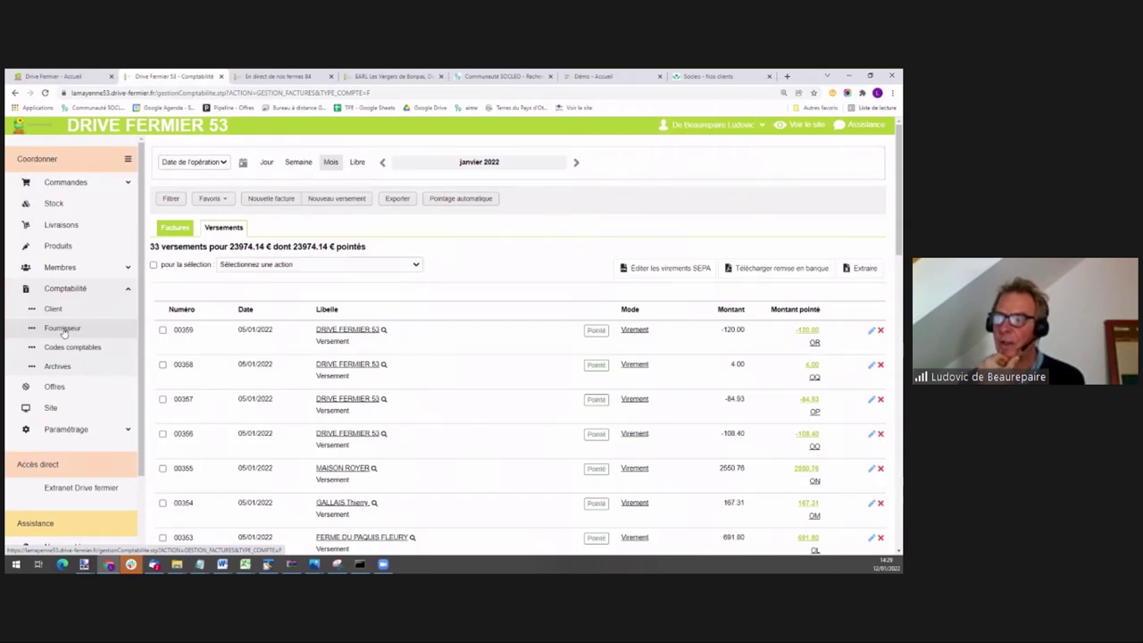
- Look through the January 2022 supplier payments and display the supplier invoices for December 2021
{"action": "scroll", "coordinate": [475, 387], "scroll_direction": "down", "scroll_amount": 3}
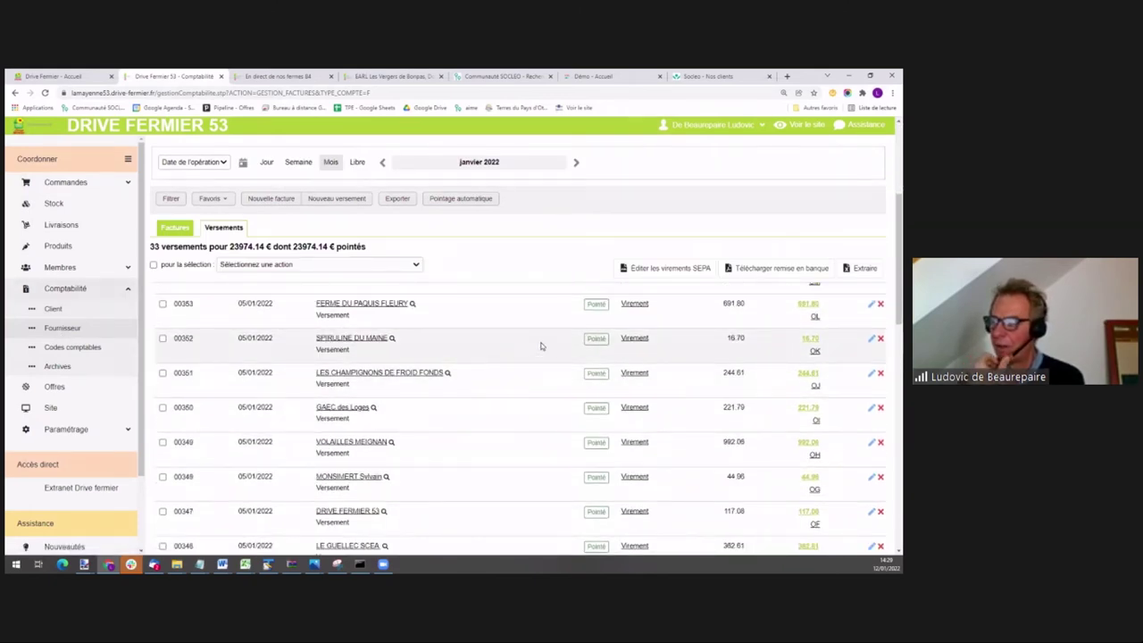
{"action": "scroll", "coordinate": [540, 346], "scroll_direction": "down", "scroll_amount": 1}
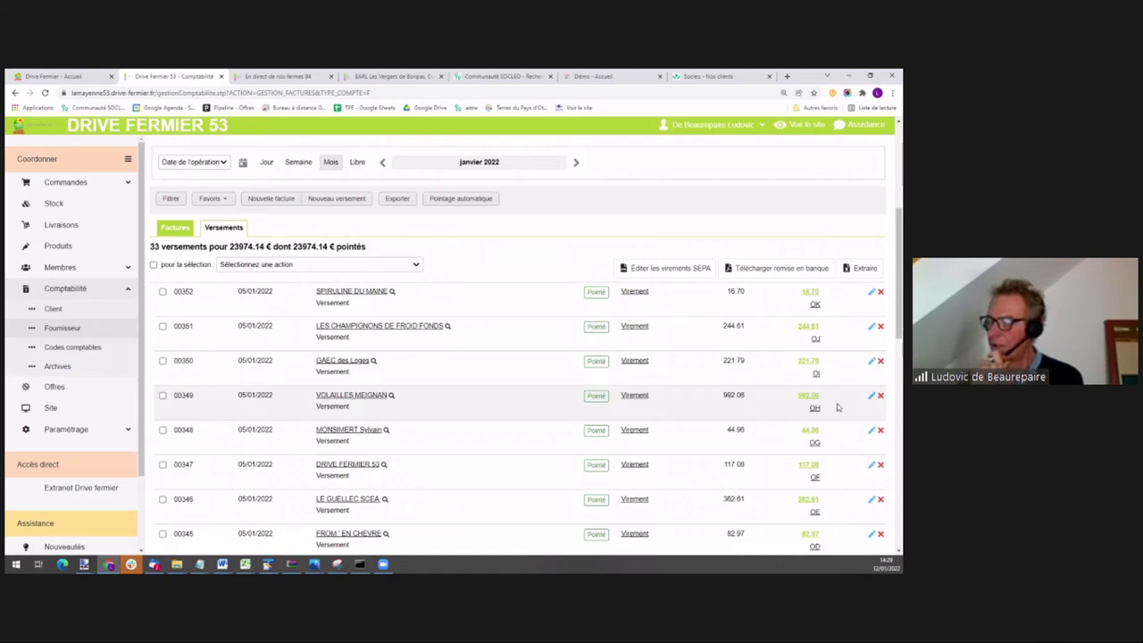
{"action": "left_click", "coordinate": [189, 230]}
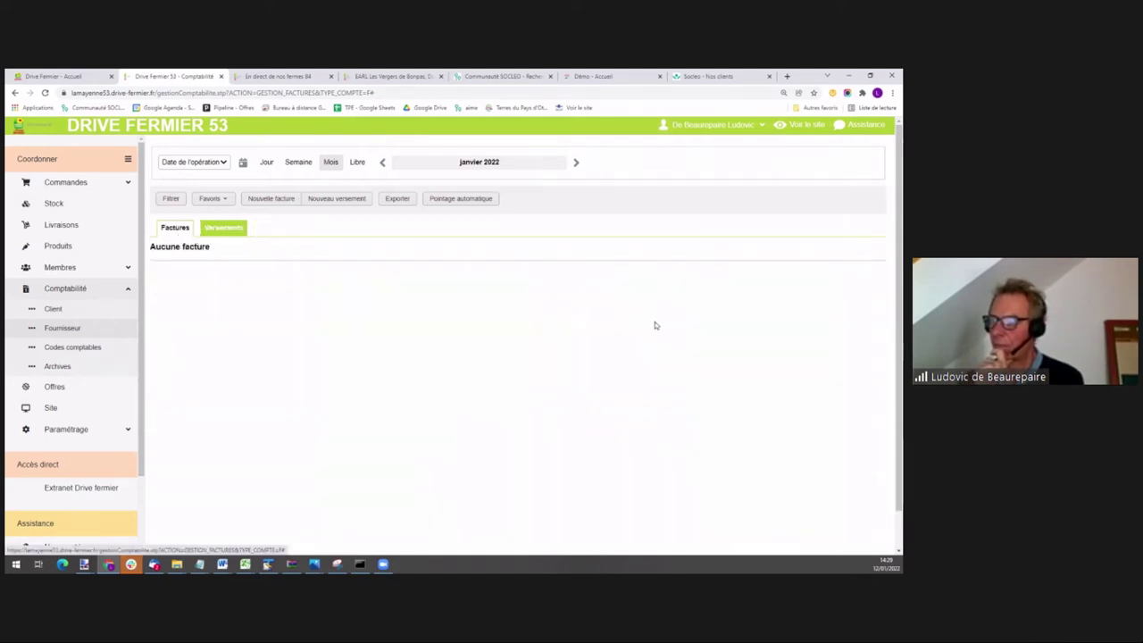
{"action": "left_click", "coordinate": [382, 163]}
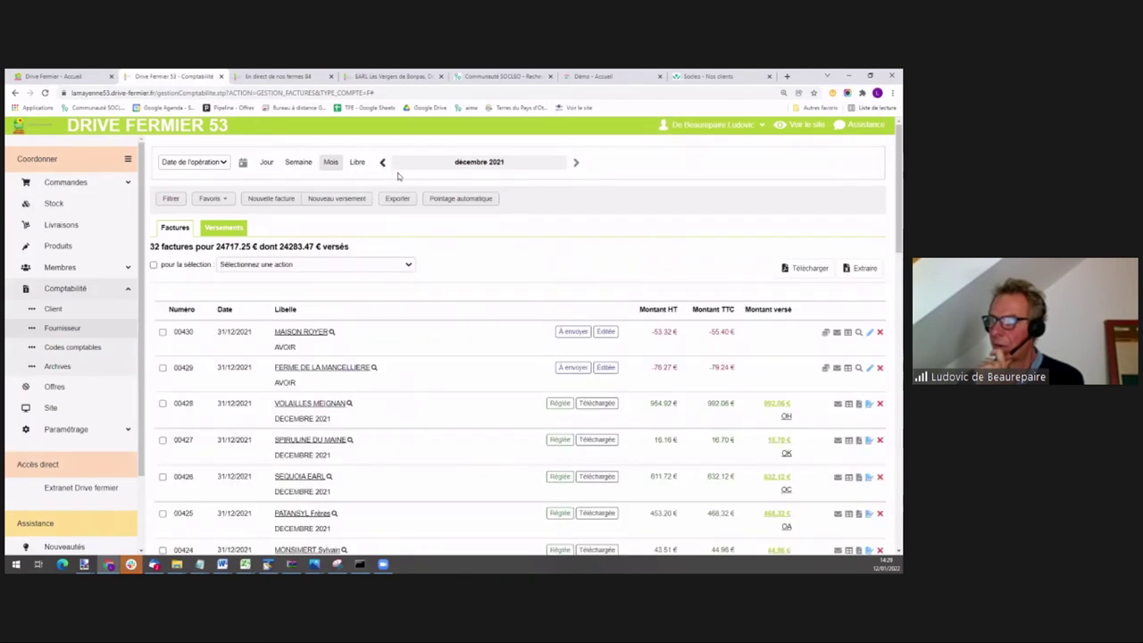
{"action": "scroll", "coordinate": [529, 397], "scroll_direction": "down", "scroll_amount": 1}
{"action": "scroll", "coordinate": [527, 393], "scroll_direction": "down", "scroll_amount": 1}
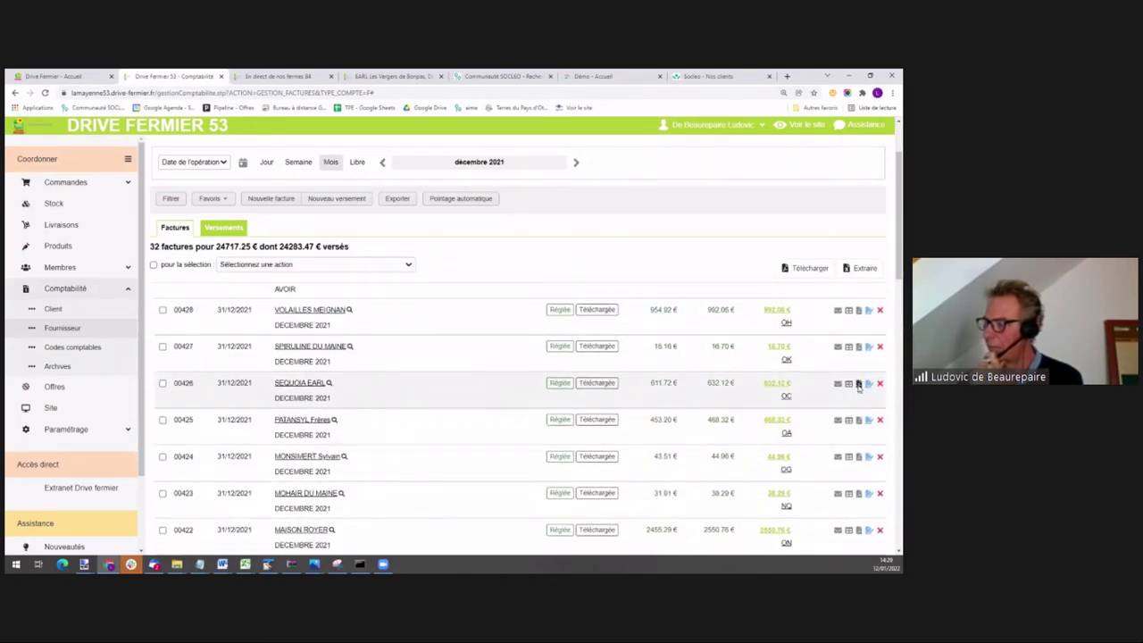
- View the December 2021 invoice of SEQUOIA EARL, examine its Prestation amounts and Total TTC, and close the document
{"action": "left_click", "coordinate": [858, 385]}
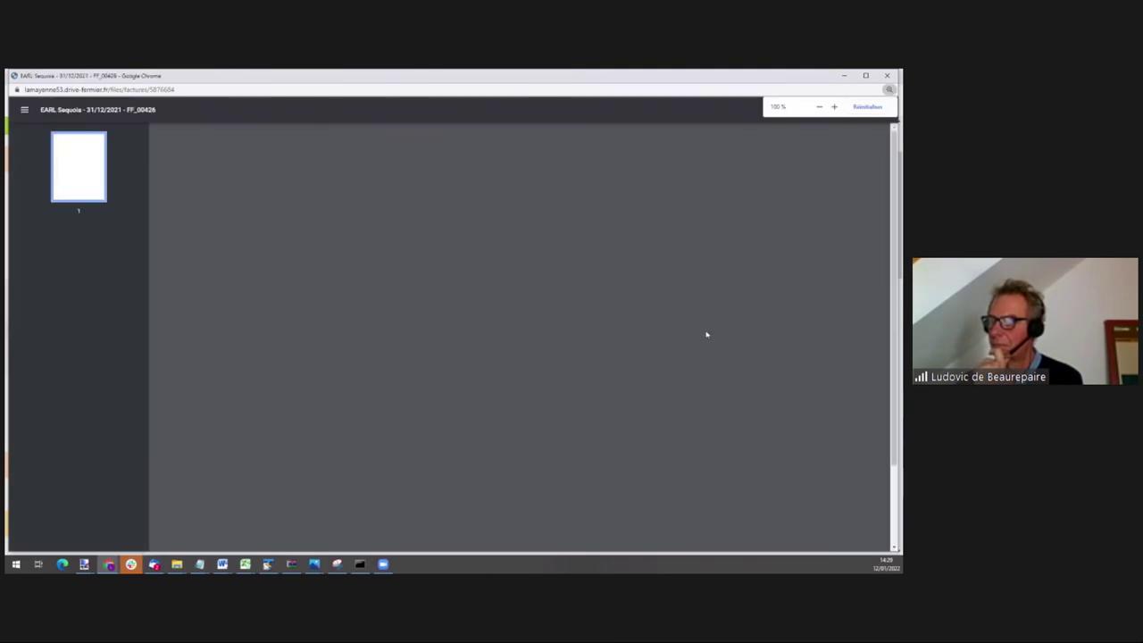
{"action": "scroll", "coordinate": [401, 220], "scroll_direction": "down", "scroll_amount": 2}
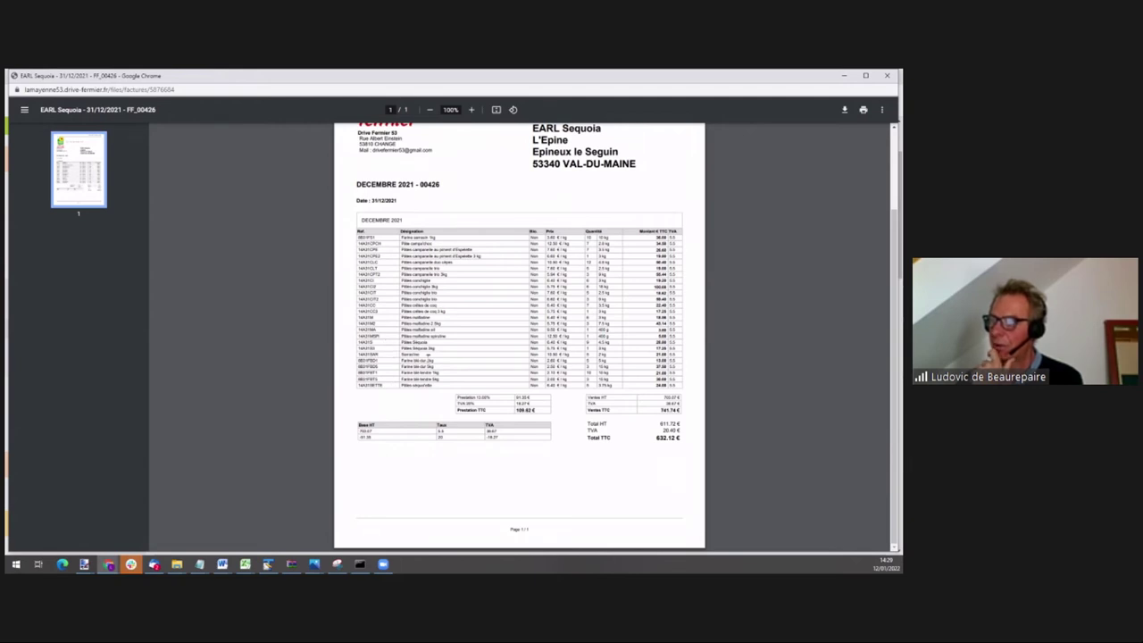
{"action": "left_click_drag", "start_coordinate": [459, 395], "coordinate": [536, 409]}
{"action": "left_click", "coordinate": [537, 410]}
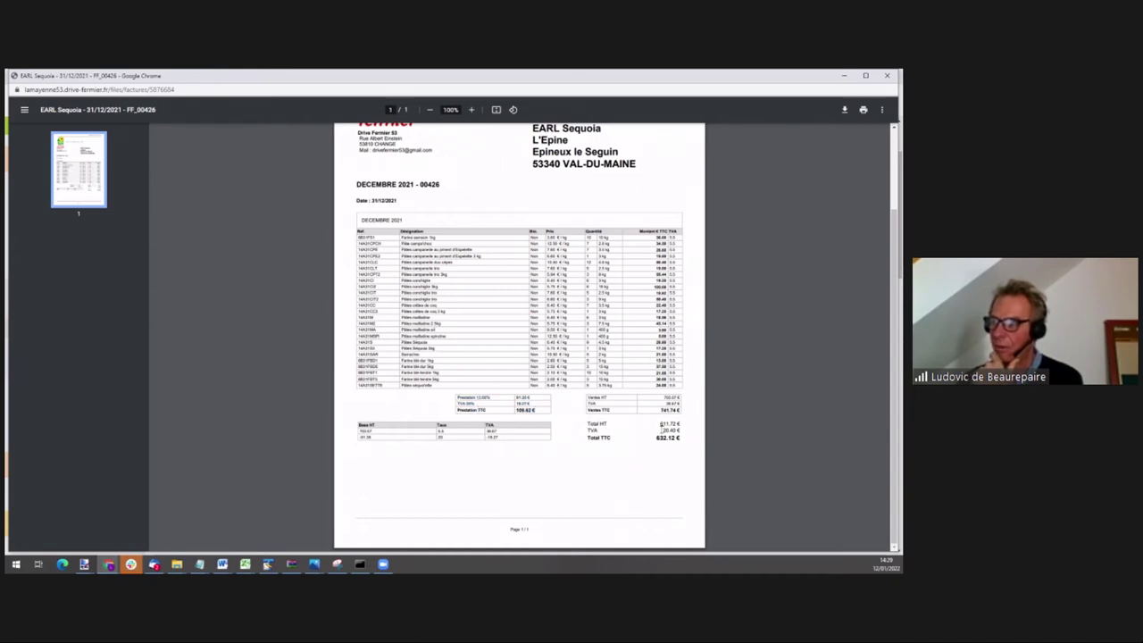
{"action": "left_click_drag", "start_coordinate": [654, 438], "coordinate": [683, 438]}
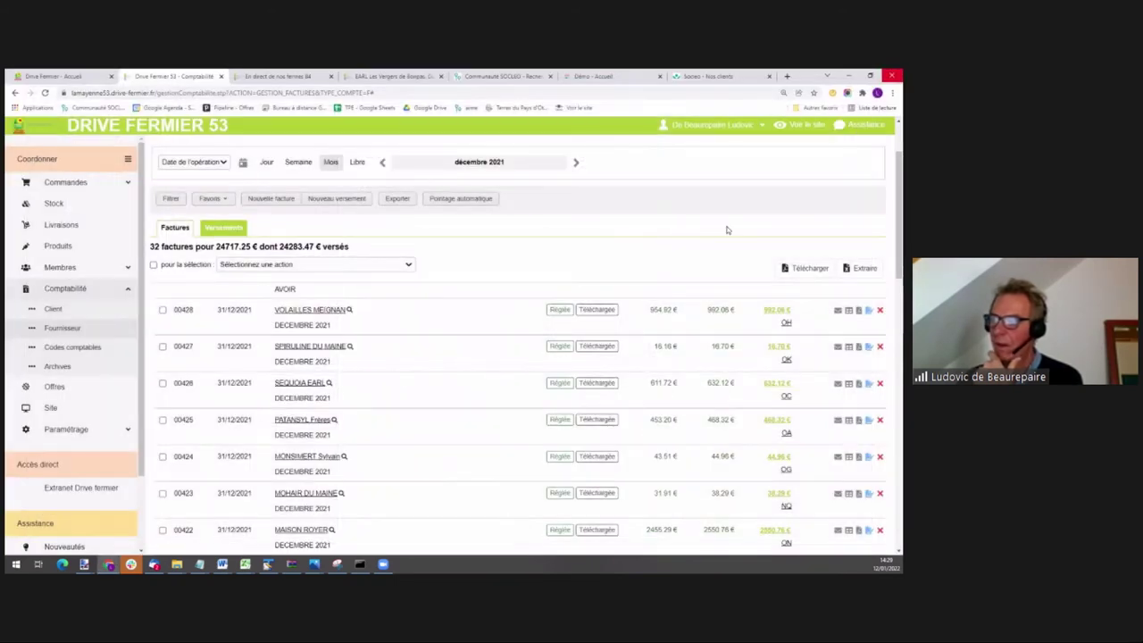
{"action": "left_click", "coordinate": [886, 75]}
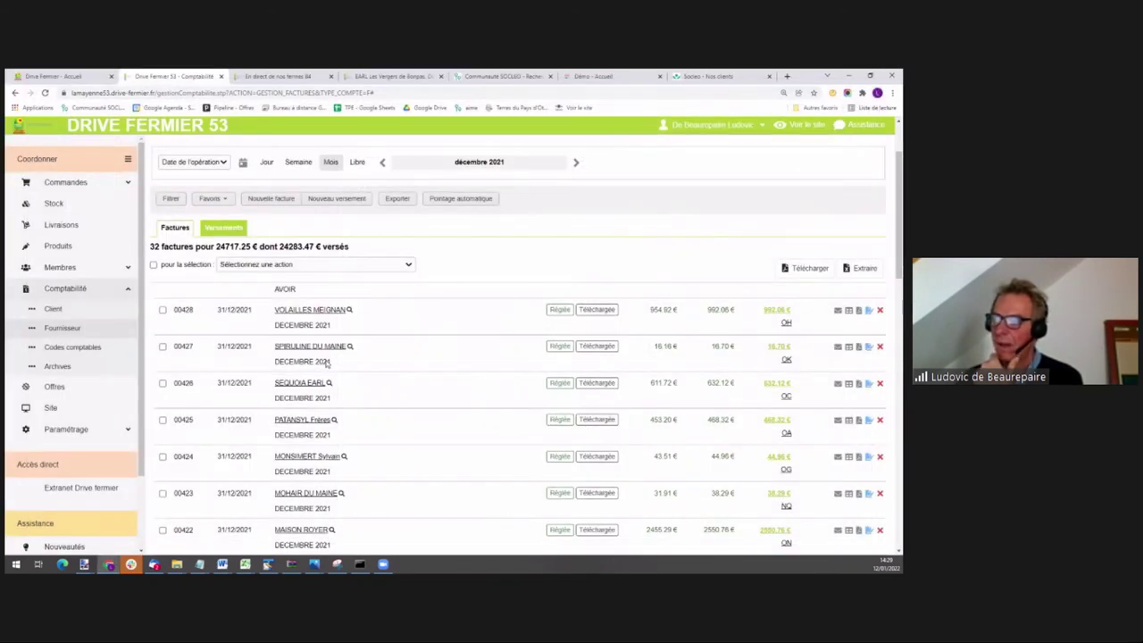
- Select all the December 2021 supplier invoices, and compare that month's supplier payments with the customer accounting section
{"action": "left_click", "coordinate": [154, 265]}
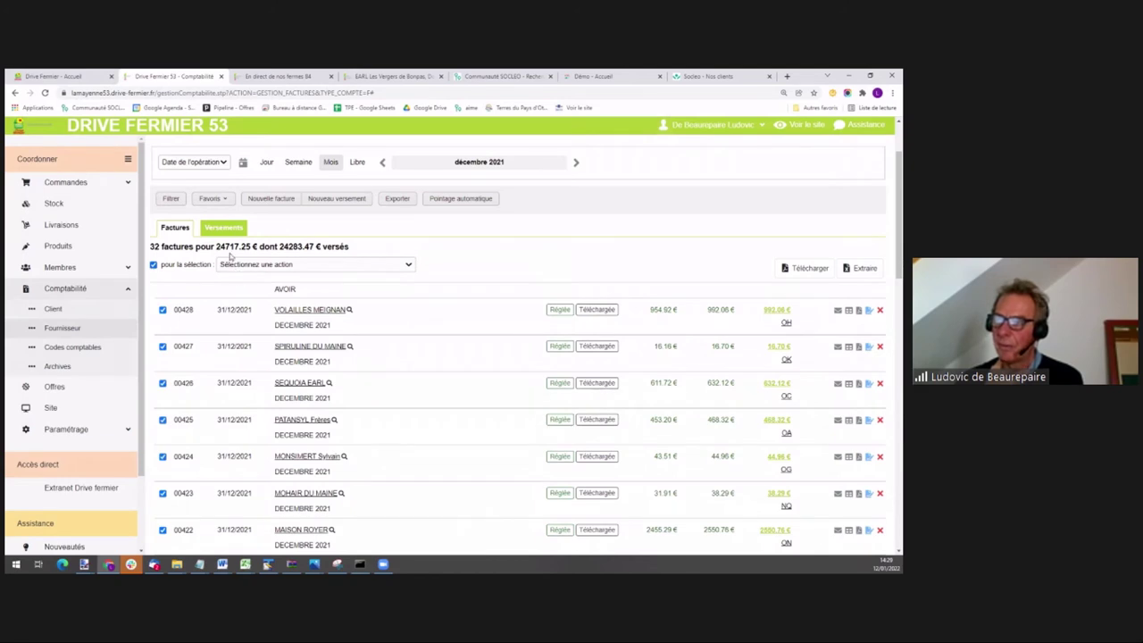
{"action": "left_click", "coordinate": [224, 230]}
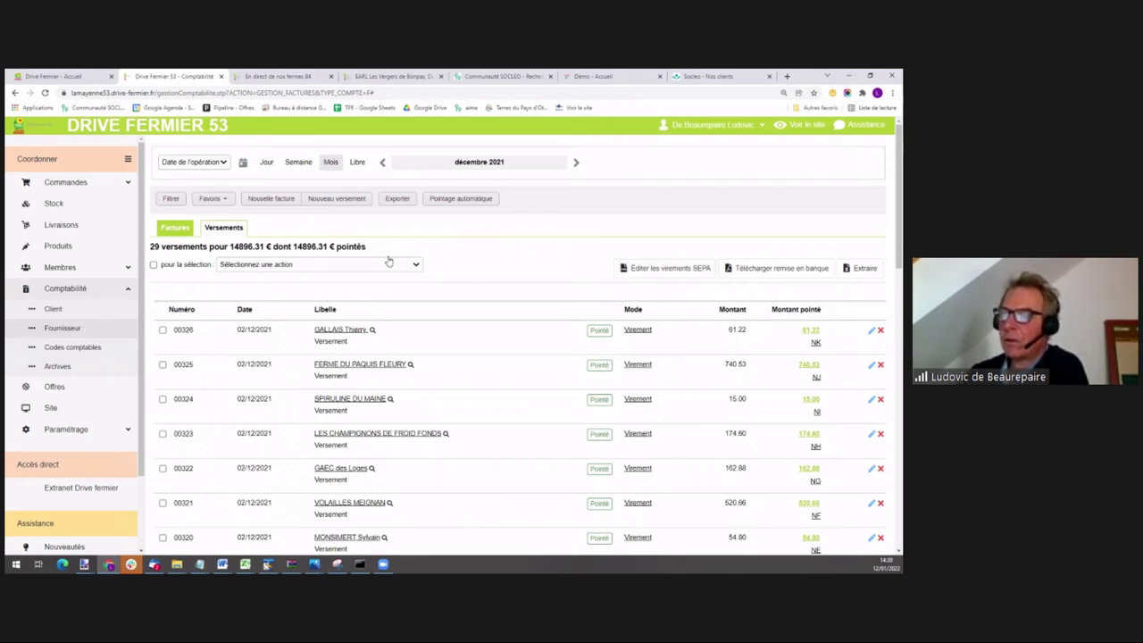
{"action": "left_click", "coordinate": [53, 310]}
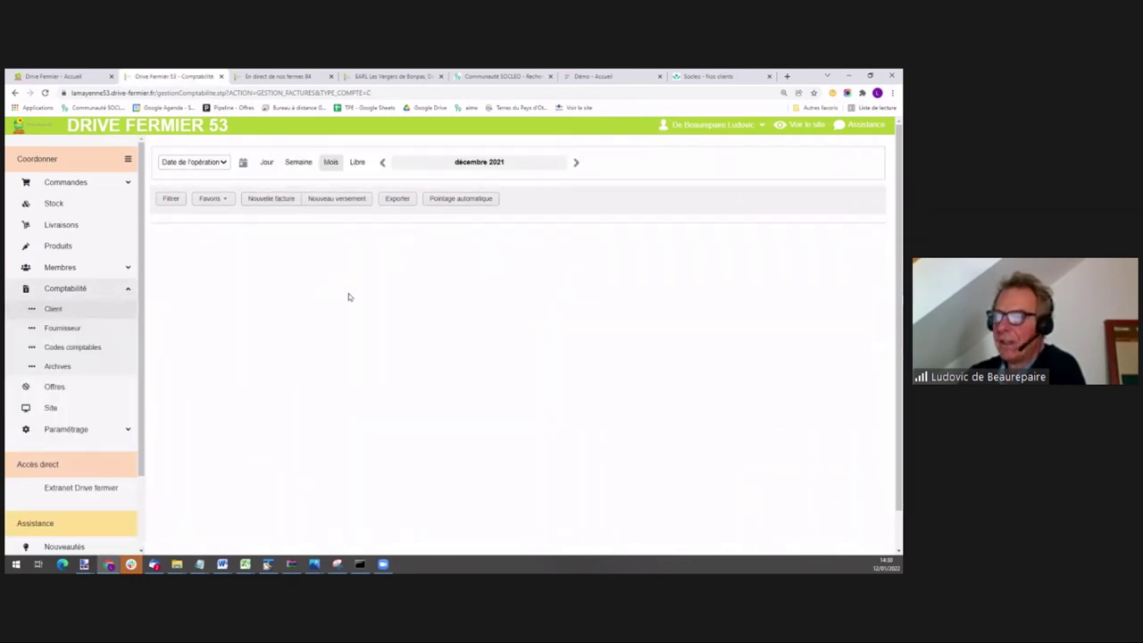
{"action": "left_click", "coordinate": [71, 331]}
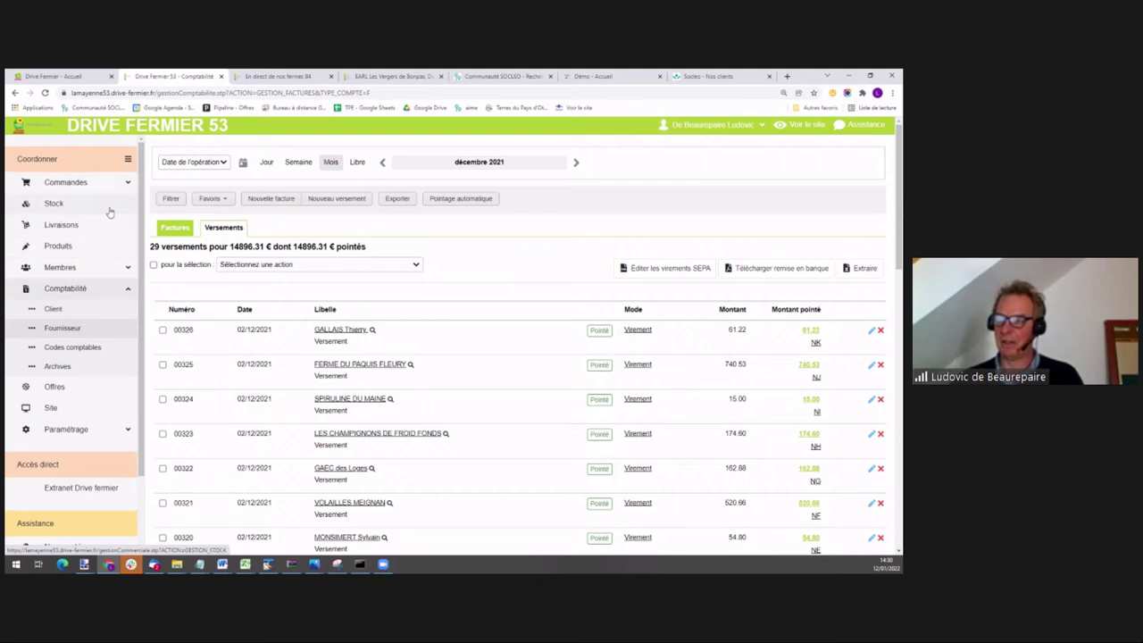
- From the website's list of pages, open Conditions générales de vente for editing
{"action": "left_click", "coordinate": [49, 408]}
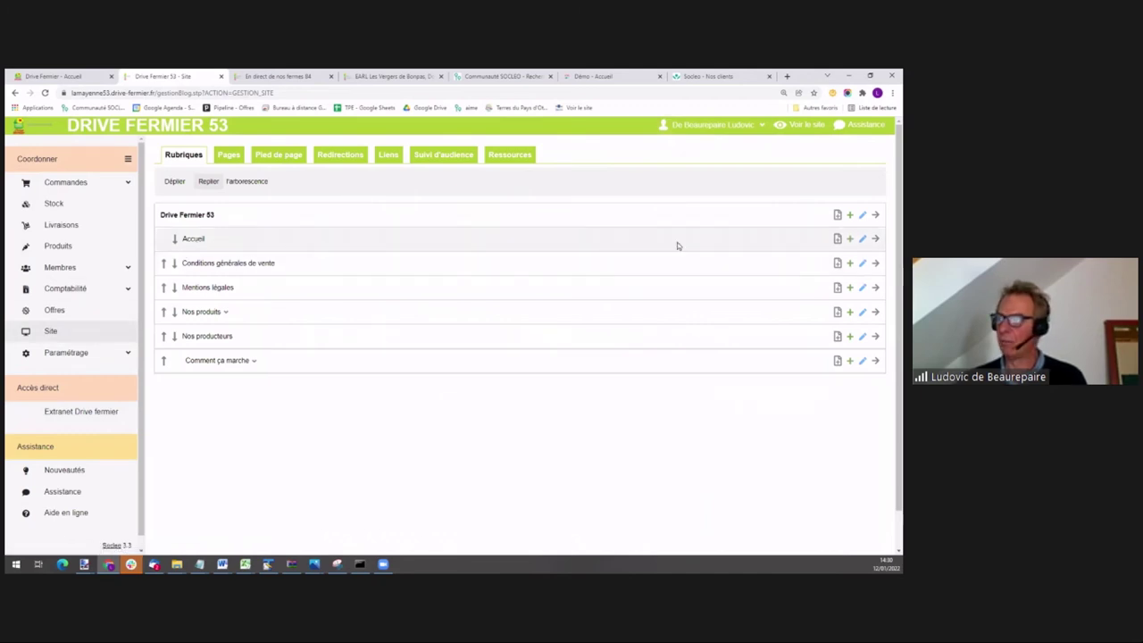
{"action": "left_click", "coordinate": [230, 156]}
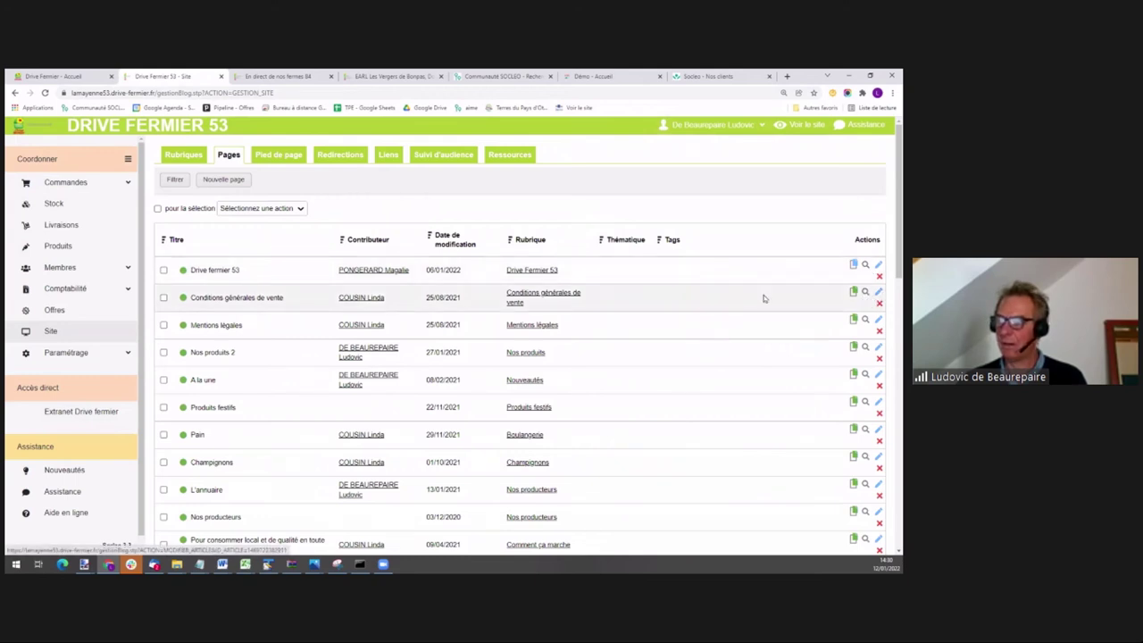
{"action": "left_click", "coordinate": [878, 293]}
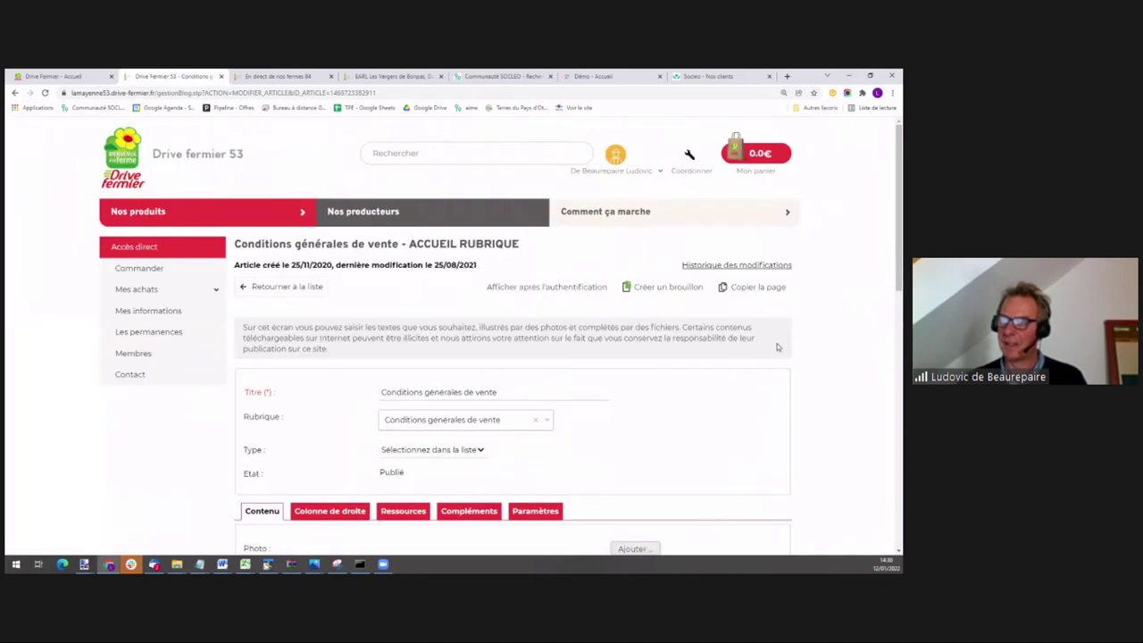
- Enlarge the page body editor to full screen, insert a few trial characters under 1.2 LE CLIENT, and restore the editor's size
{"action": "scroll", "coordinate": [777, 343], "scroll_direction": "down", "scroll_amount": 5}
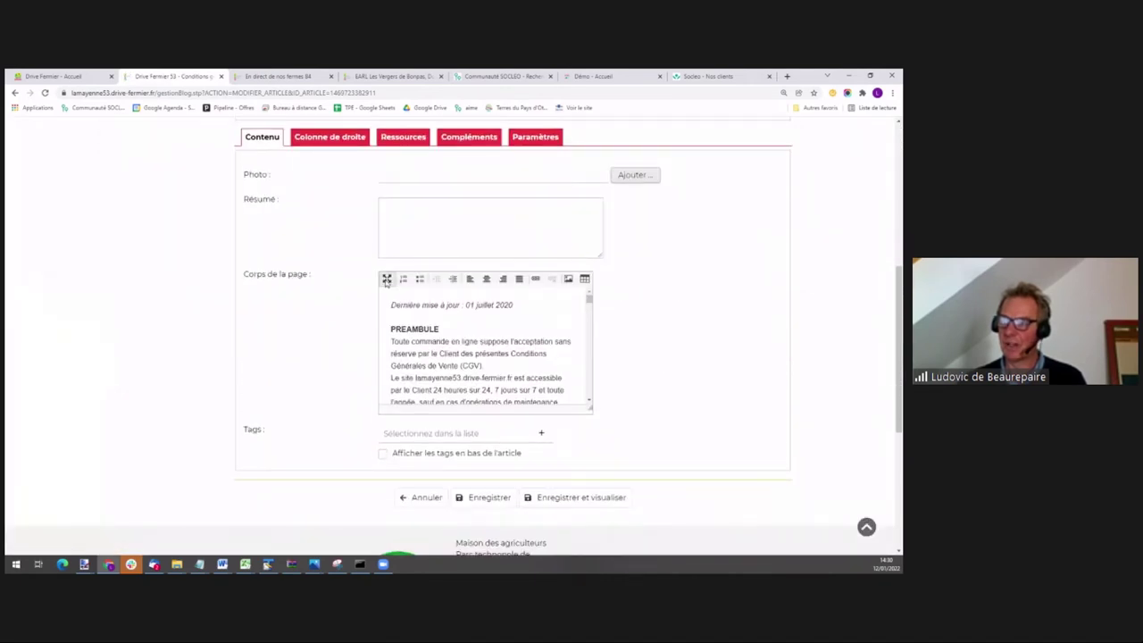
{"action": "left_click", "coordinate": [387, 279]}
{"action": "left_click", "coordinate": [98, 312]}
{"action": "type", "text": "xn: wso"}
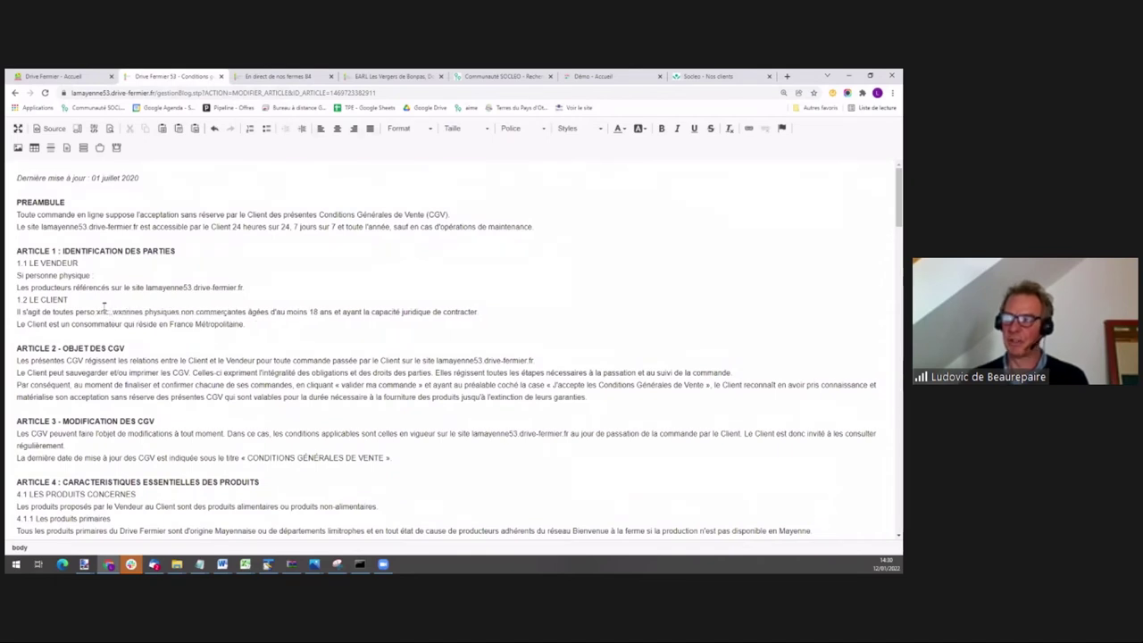
{"action": "left_click", "coordinate": [20, 128]}
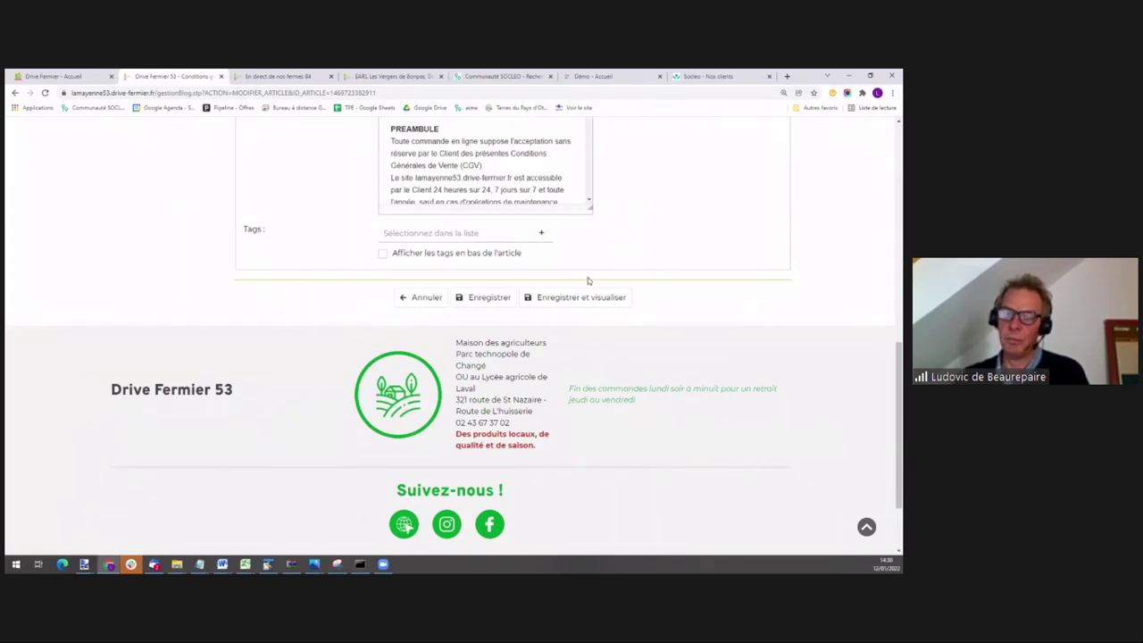
- Go back to the start of the page form and display the product categories under Nos produits
{"action": "scroll", "coordinate": [594, 270], "scroll_direction": "up", "scroll_amount": 2}
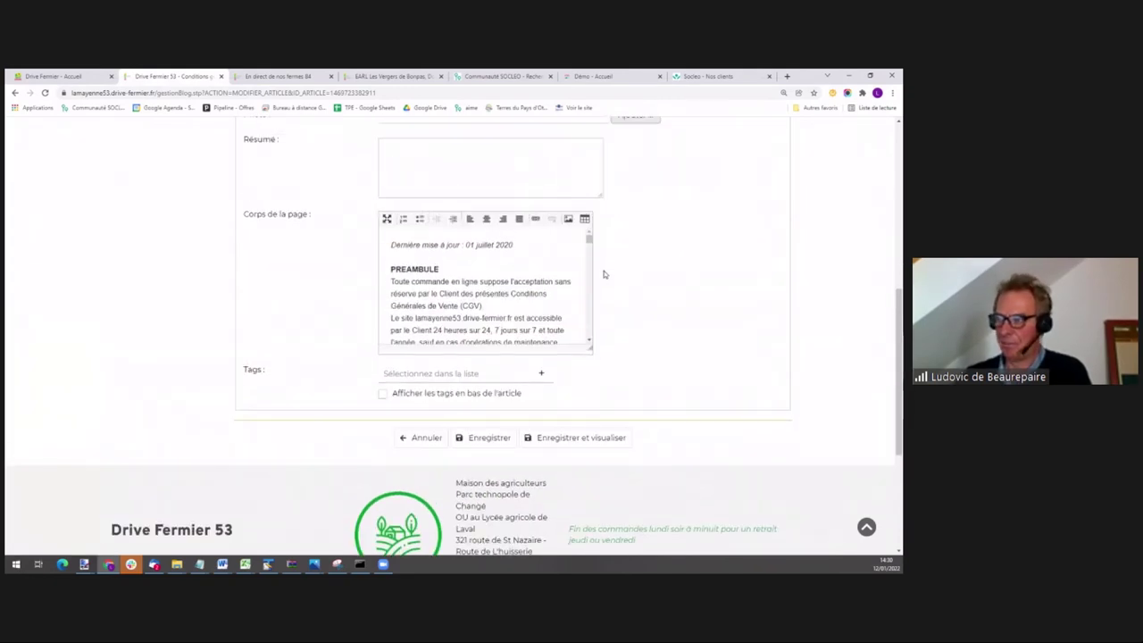
{"action": "scroll", "coordinate": [604, 271], "scroll_direction": "up", "scroll_amount": 3}
{"action": "scroll", "coordinate": [604, 271], "scroll_direction": "up", "scroll_amount": 3}
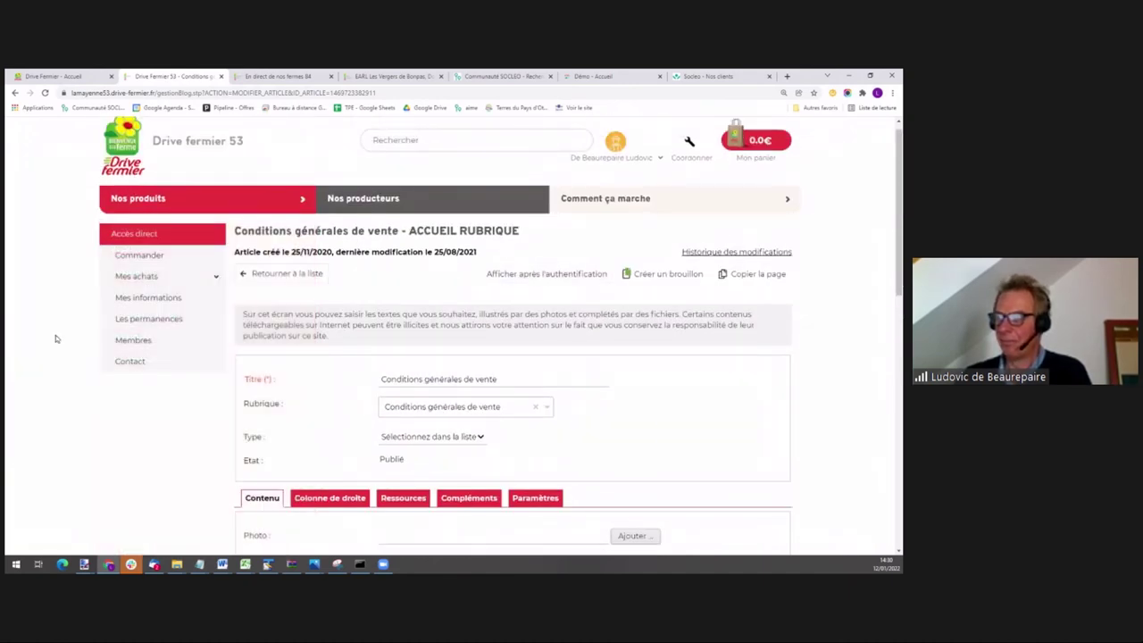
{"action": "mouse_move", "coordinate": [596, 159]}
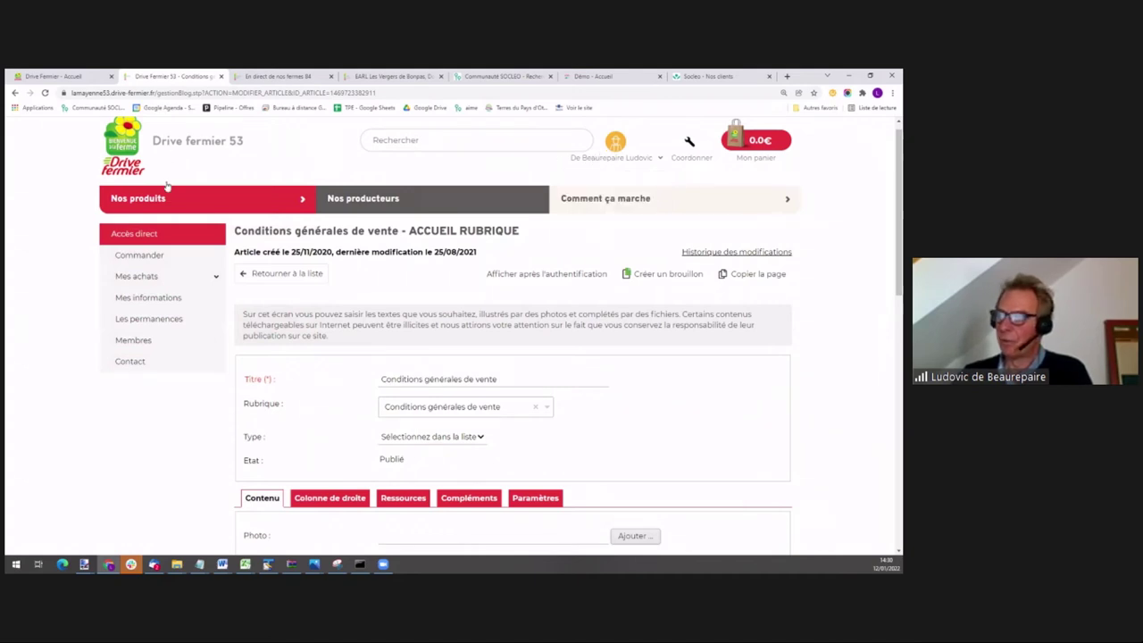
{"action": "mouse_move", "coordinate": [150, 195]}
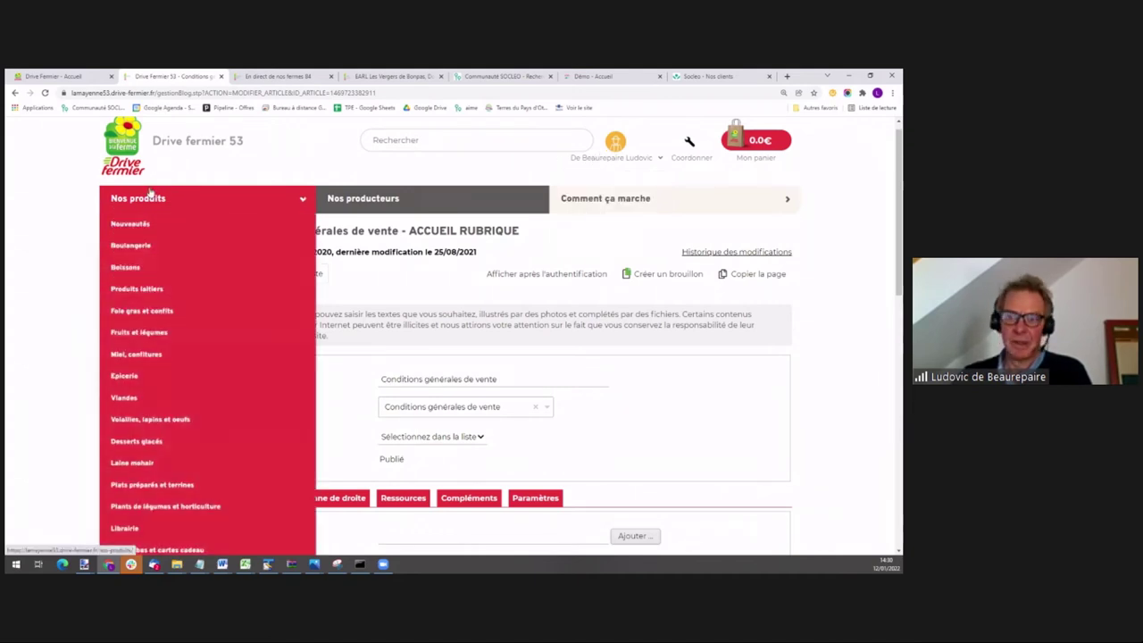